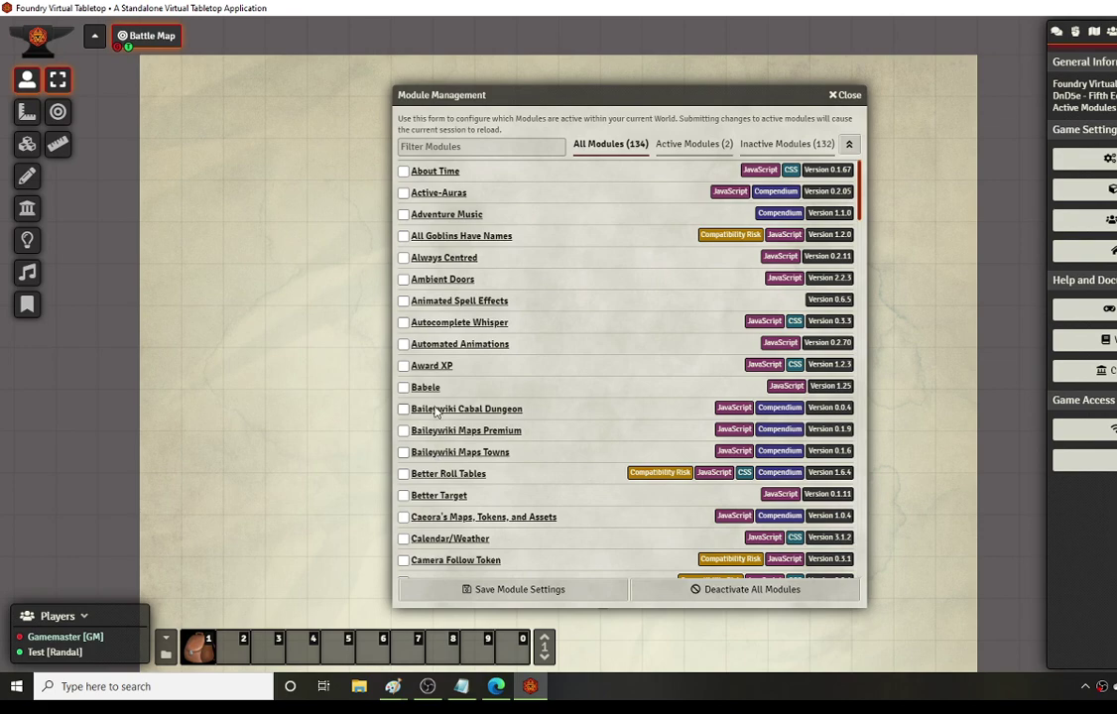
Step: Move the Module Management window aside and enable the DnD5e Ui module
drag(628, 94, 804, 85)
scroll(689, 446, down, 5)
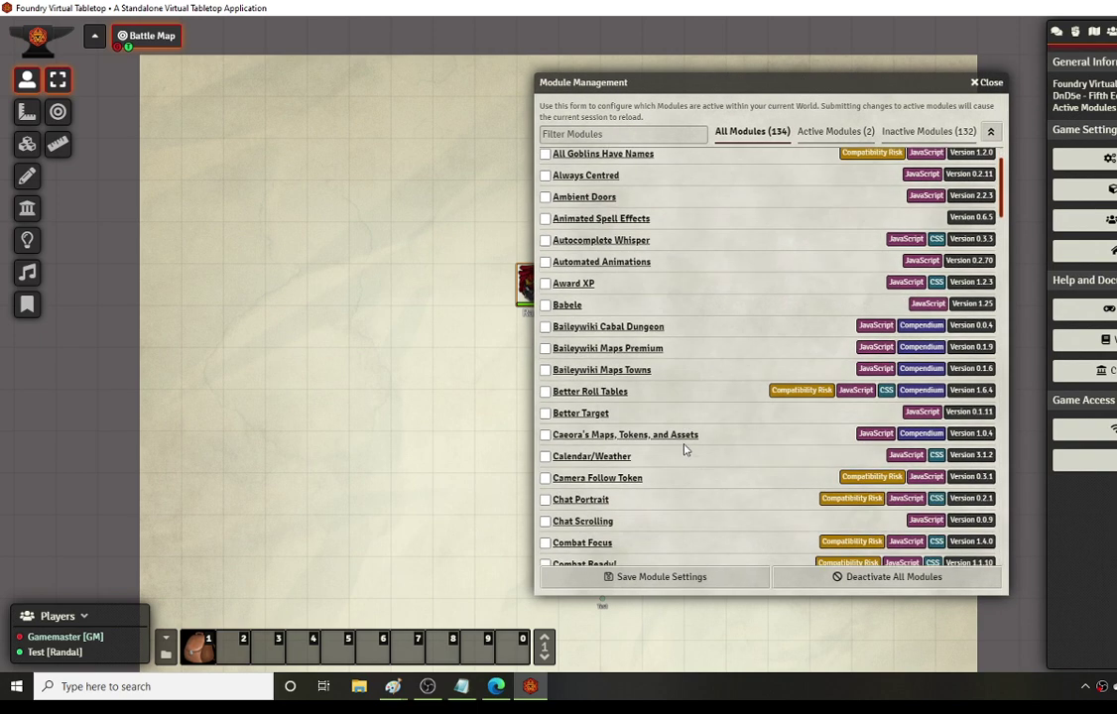
scroll(671, 421, down, 5)
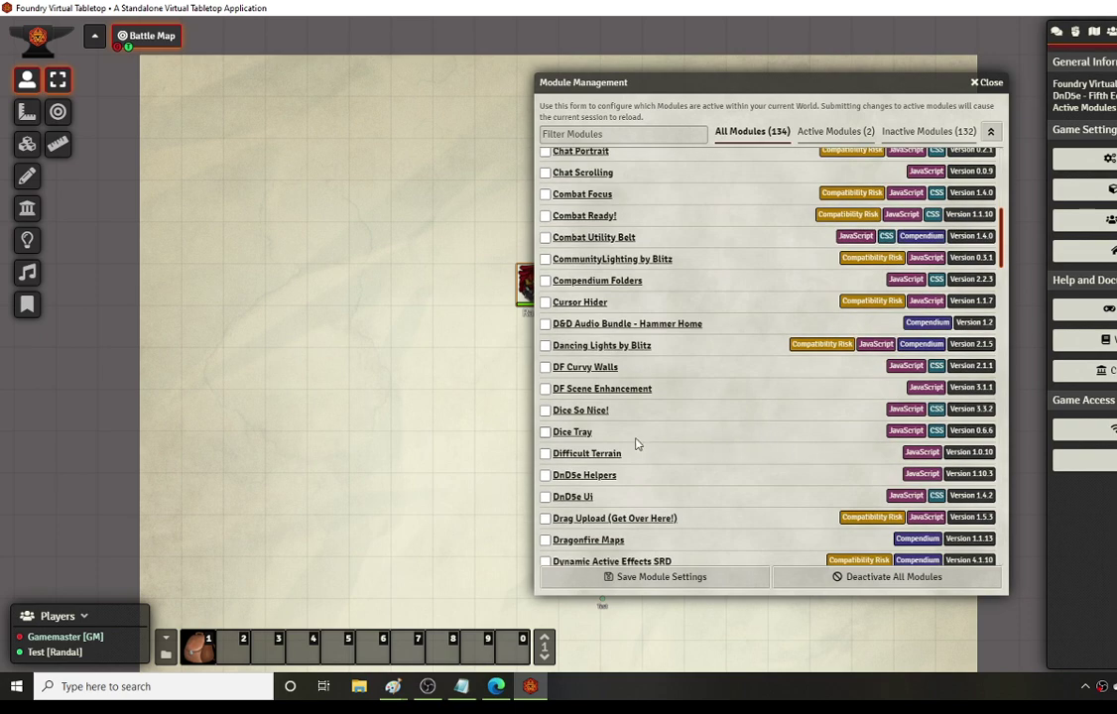
scroll(683, 436, down, 2)
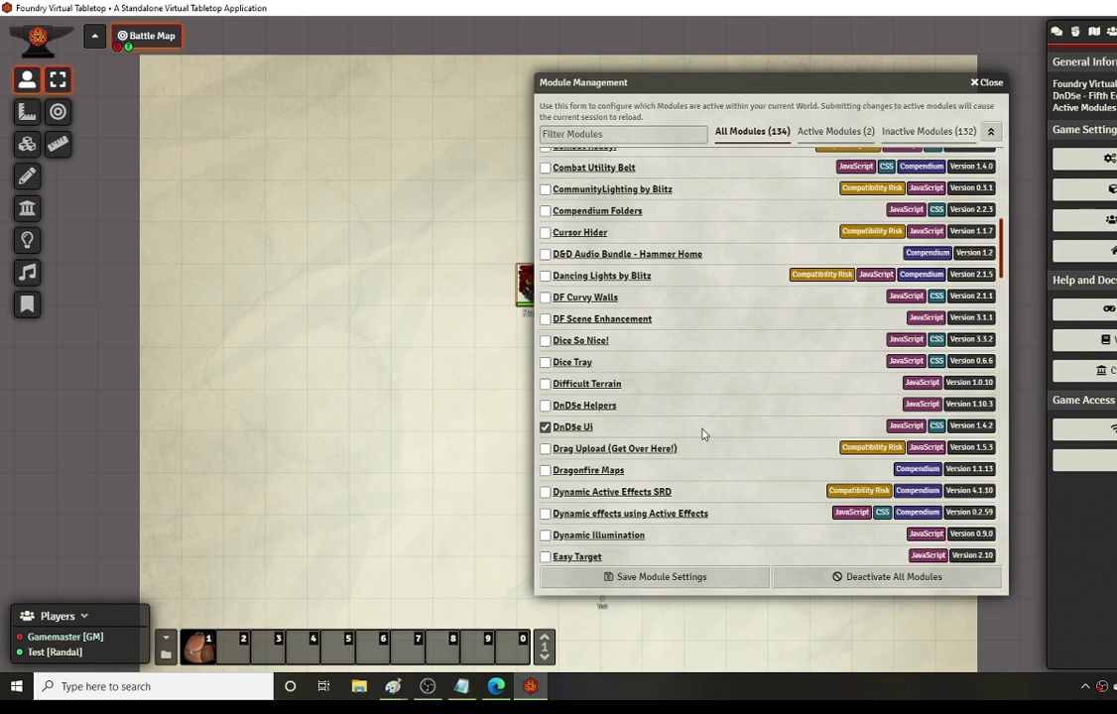
Step: Look through the available modules and compare them with the module list in Notepad
scroll(694, 441, down, 4)
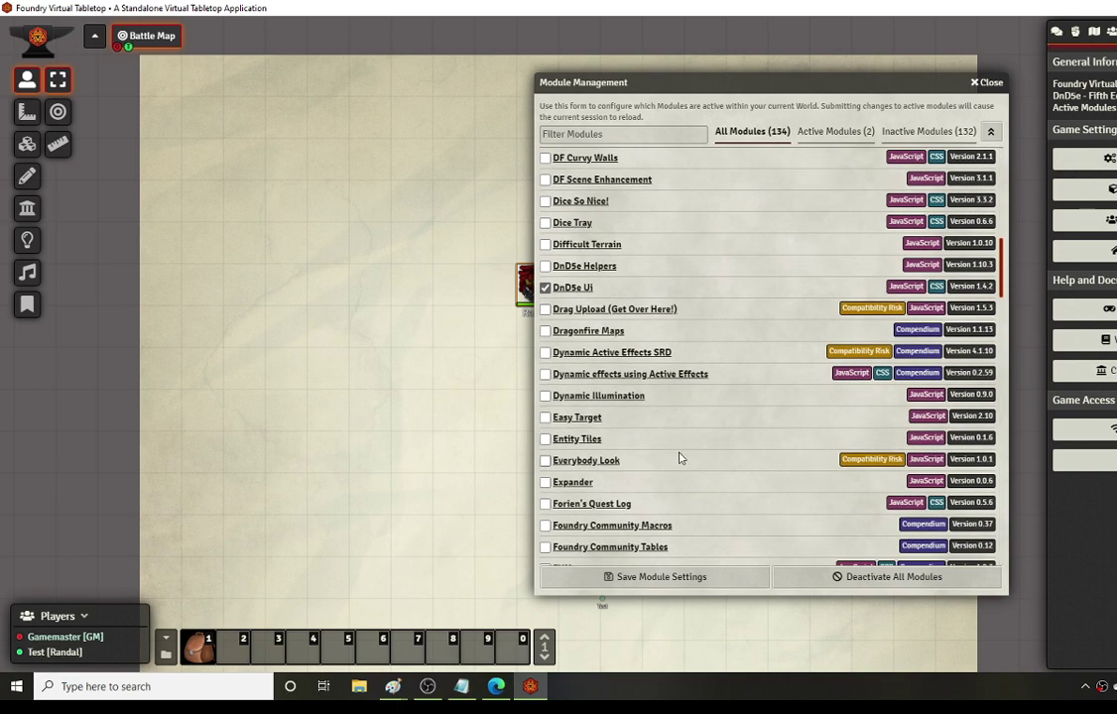
scroll(680, 454, down, 2)
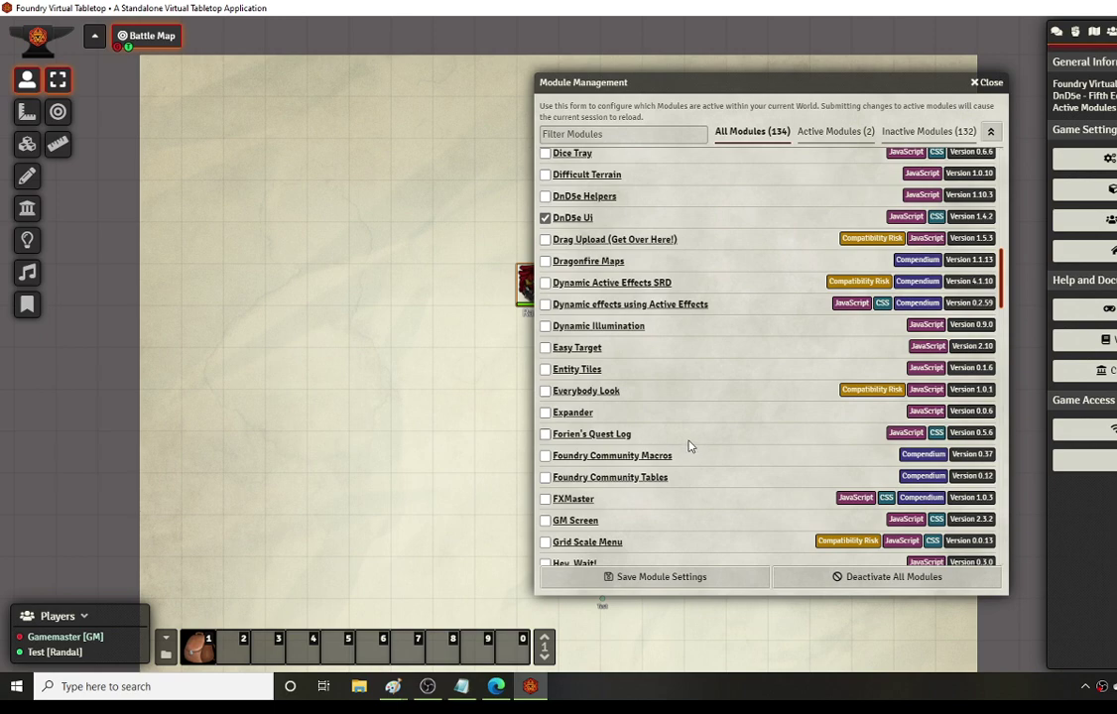
scroll(694, 449, down, 2)
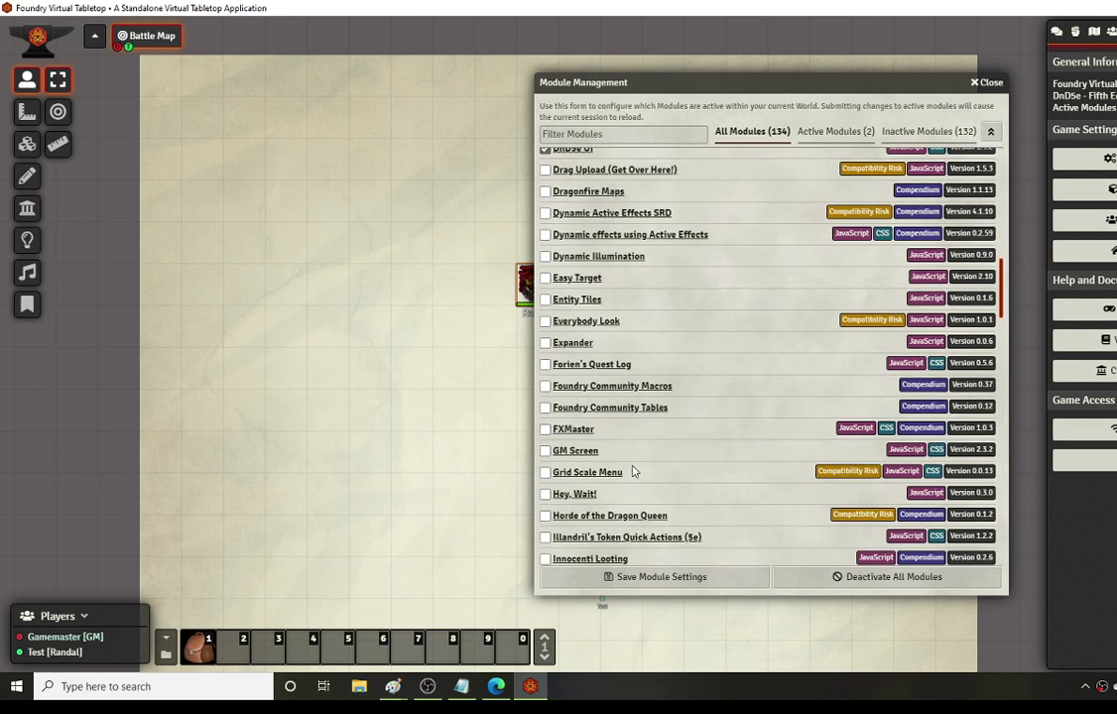
scroll(690, 451, down, 5)
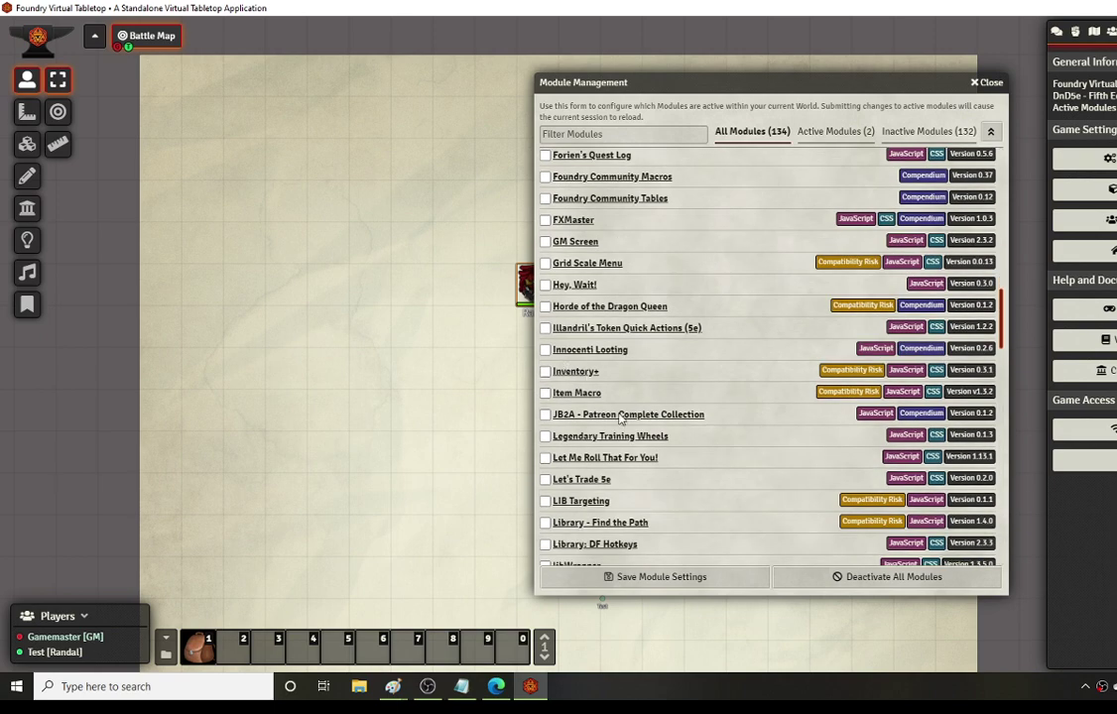
click(461, 686)
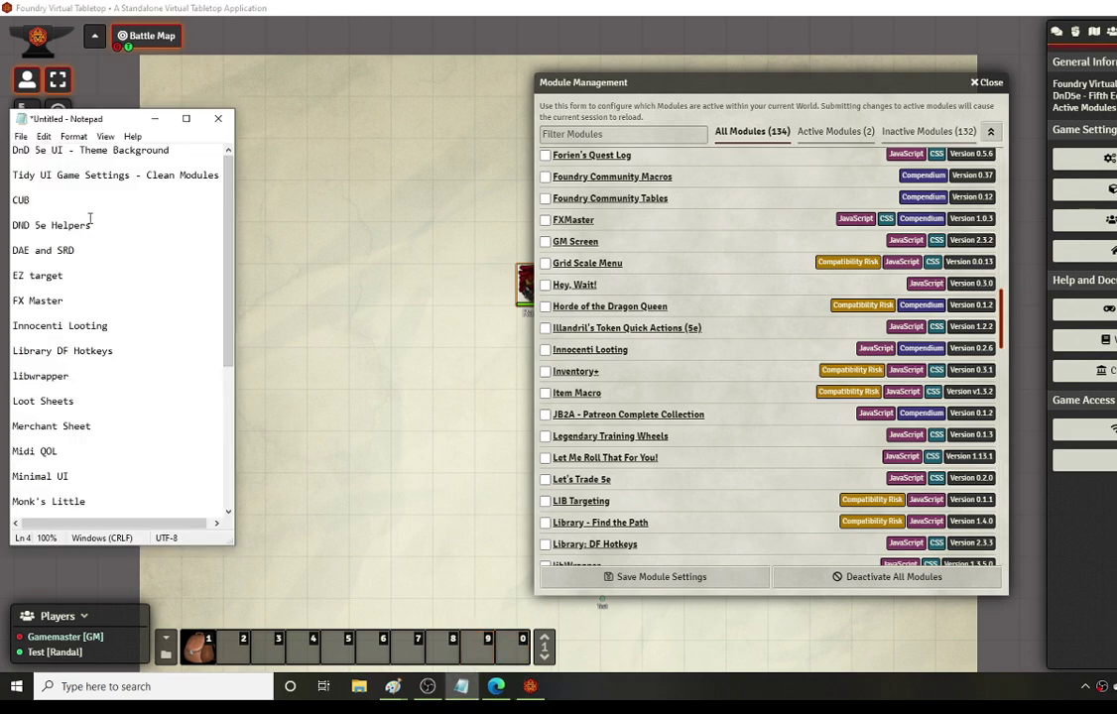
scroll(89, 219, down, 1)
scroll(106, 241, down, 4)
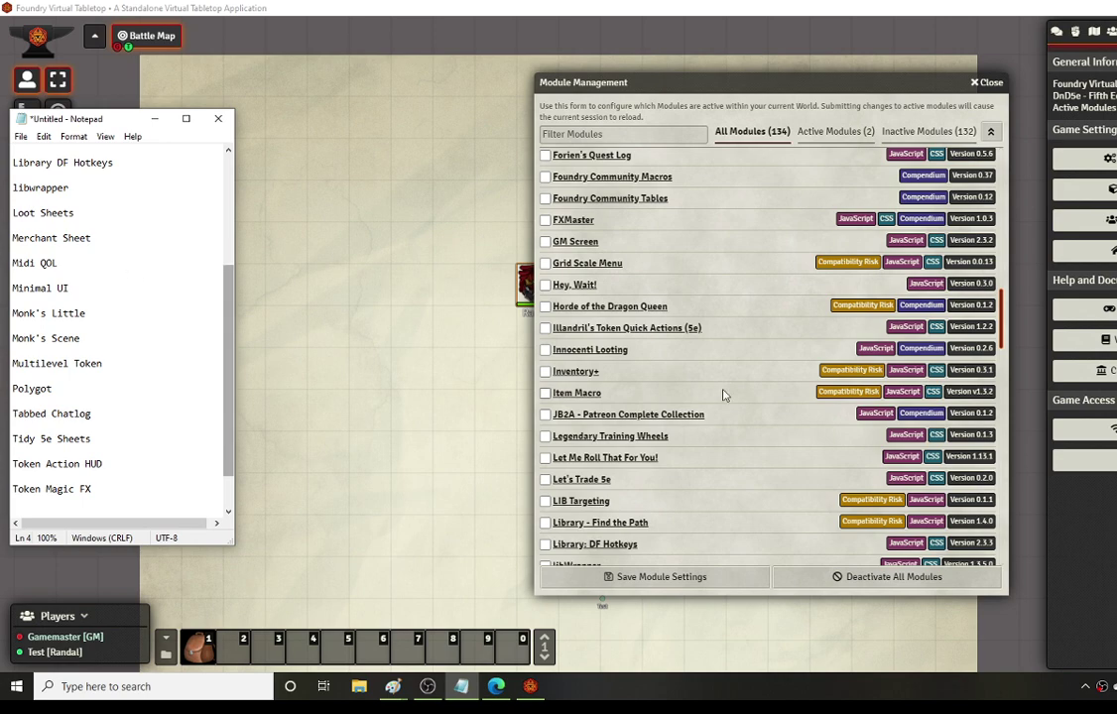
Step: Leave Loot Sheet NPC 5e and Merchant Sheet NPC disabled, and enable Minimal UI, Monk's Little Details and Monk's Scene Navigation
scroll(718, 392, down, 5)
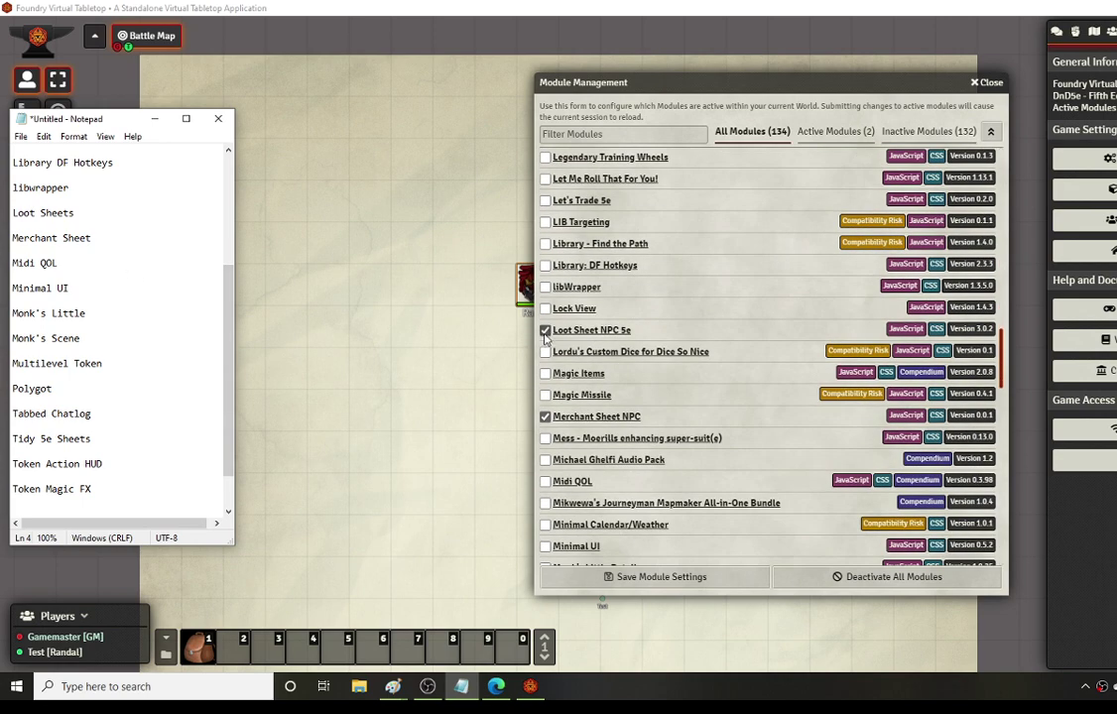
click(545, 330)
scroll(633, 384, down, 1)
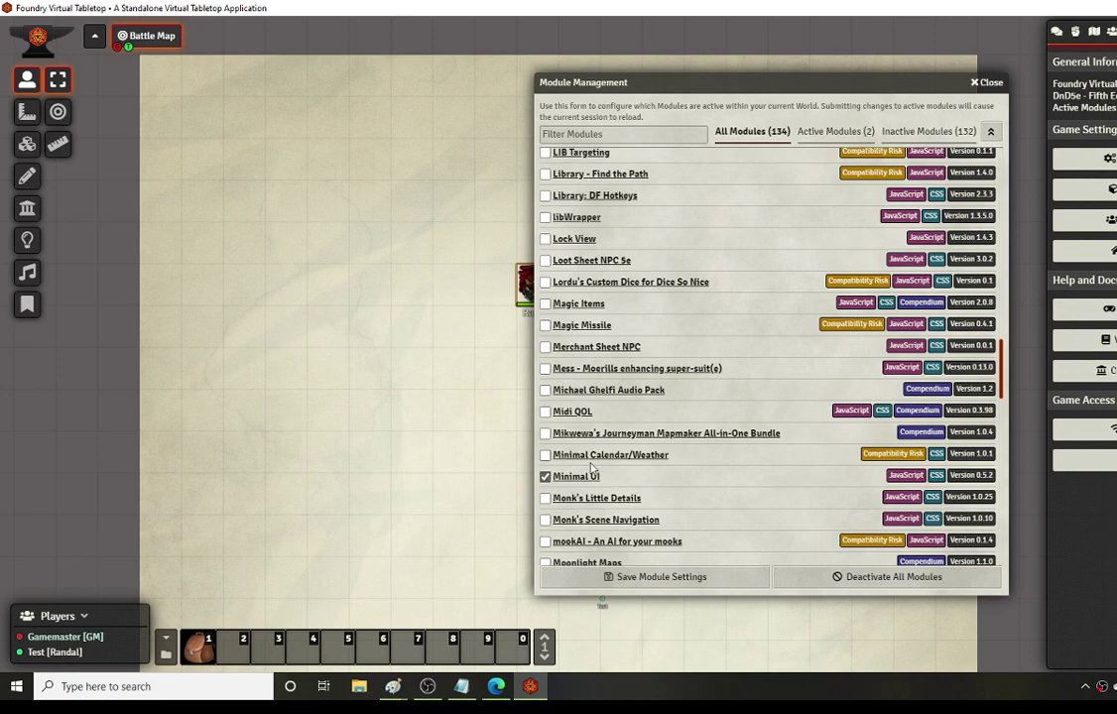
scroll(609, 470, down, 1)
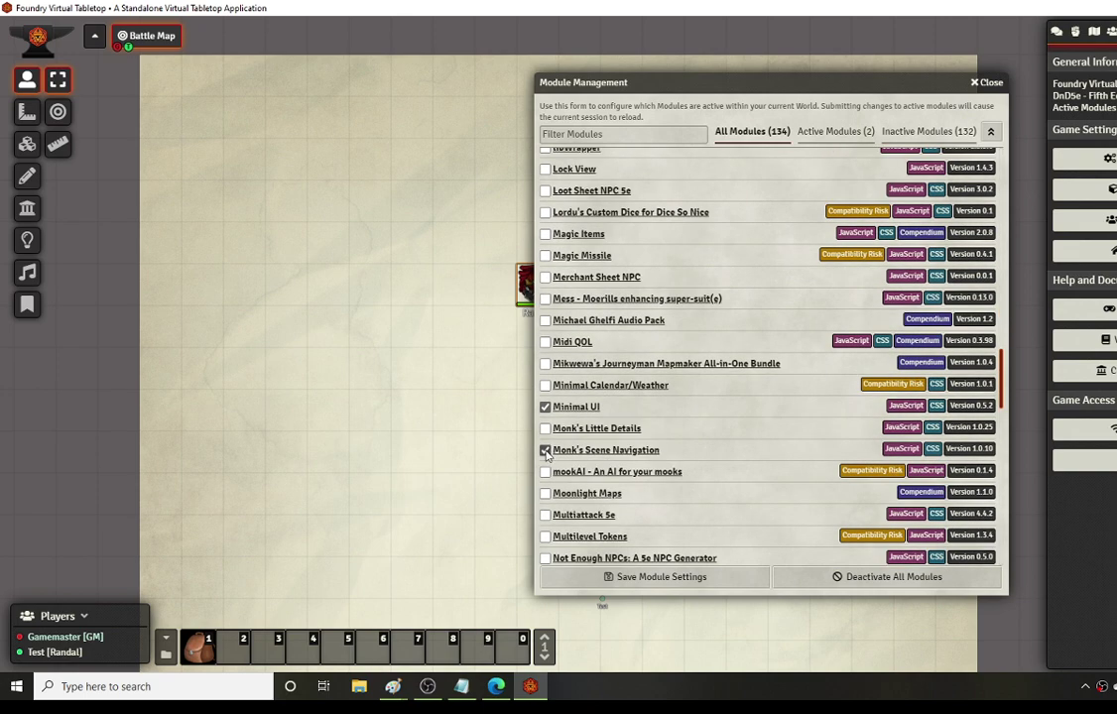
click(598, 428)
Step: Enable Tidy UI - Game Settings, Tidy5e Sheet and Token Action HUD, and save the module settings
scroll(667, 428, down, 4)
scroll(667, 428, down, 5)
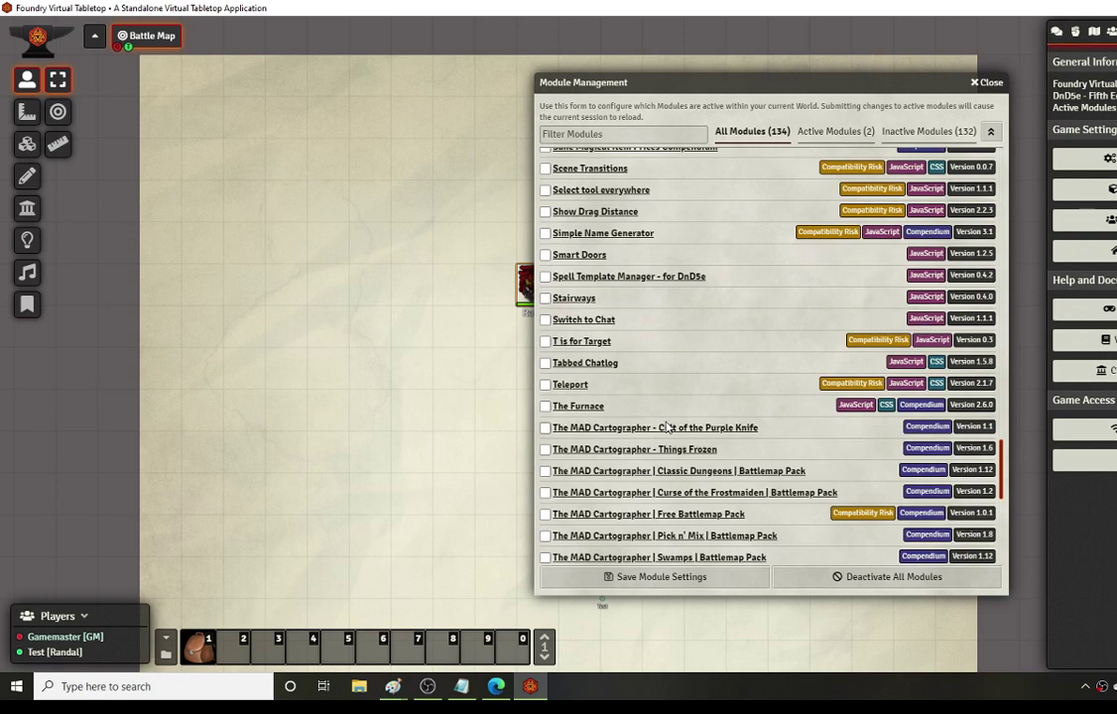
scroll(667, 428, down, 4)
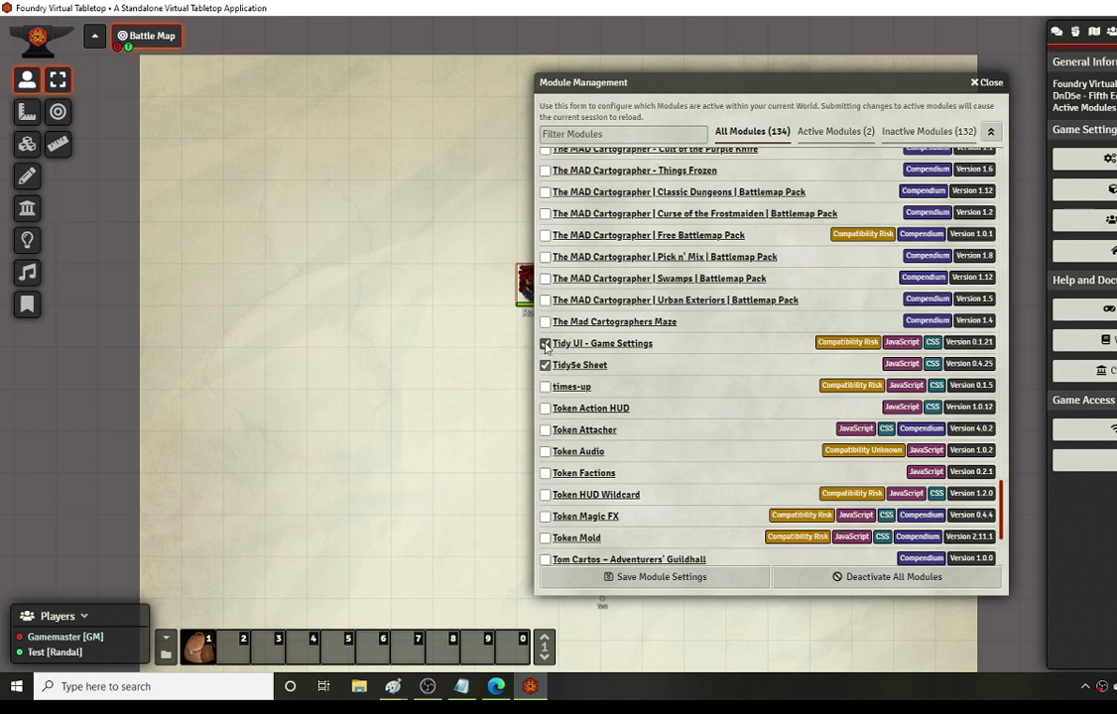
scroll(657, 443, down, 1)
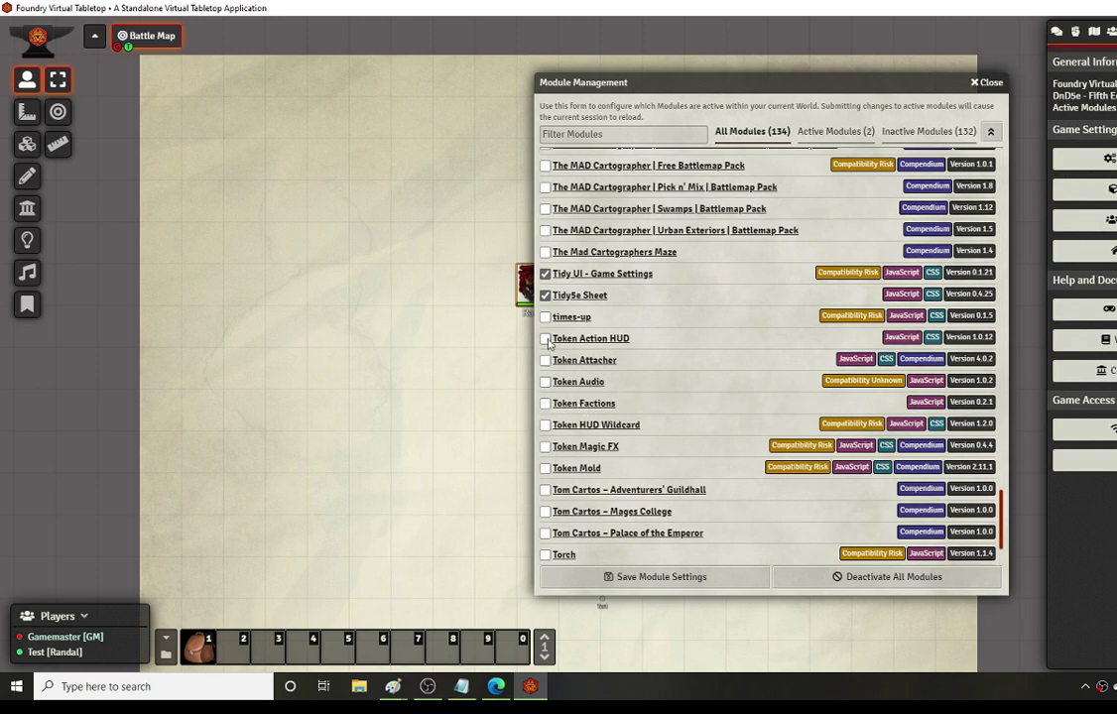
scroll(590, 391, down, 2)
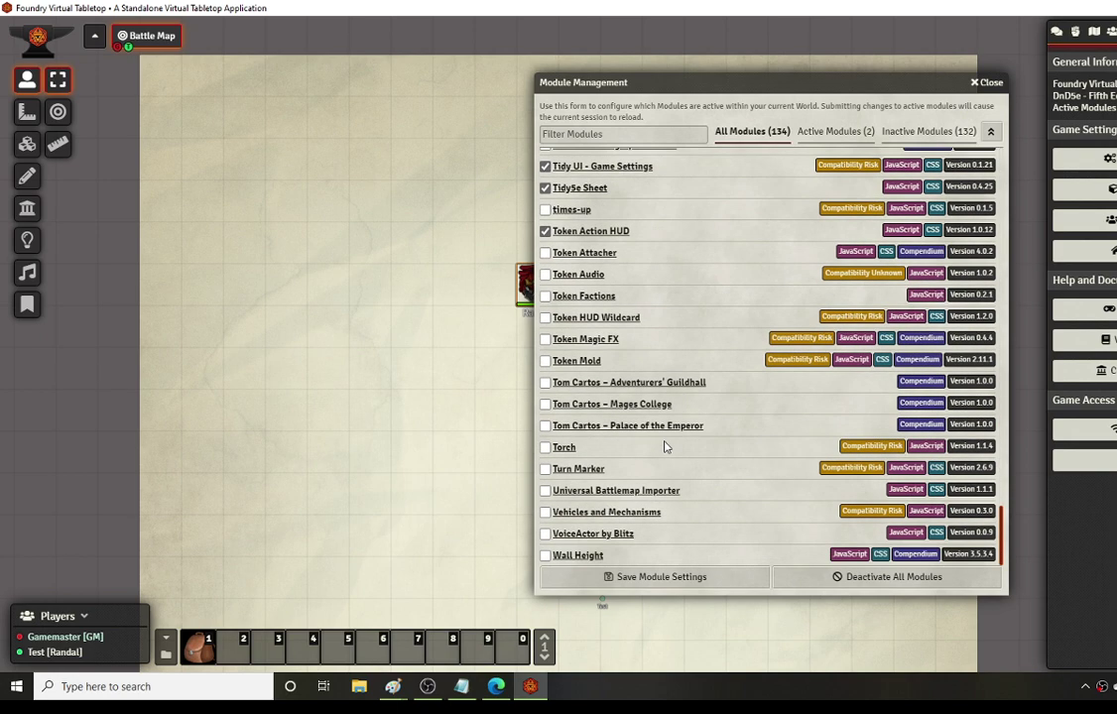
click(661, 578)
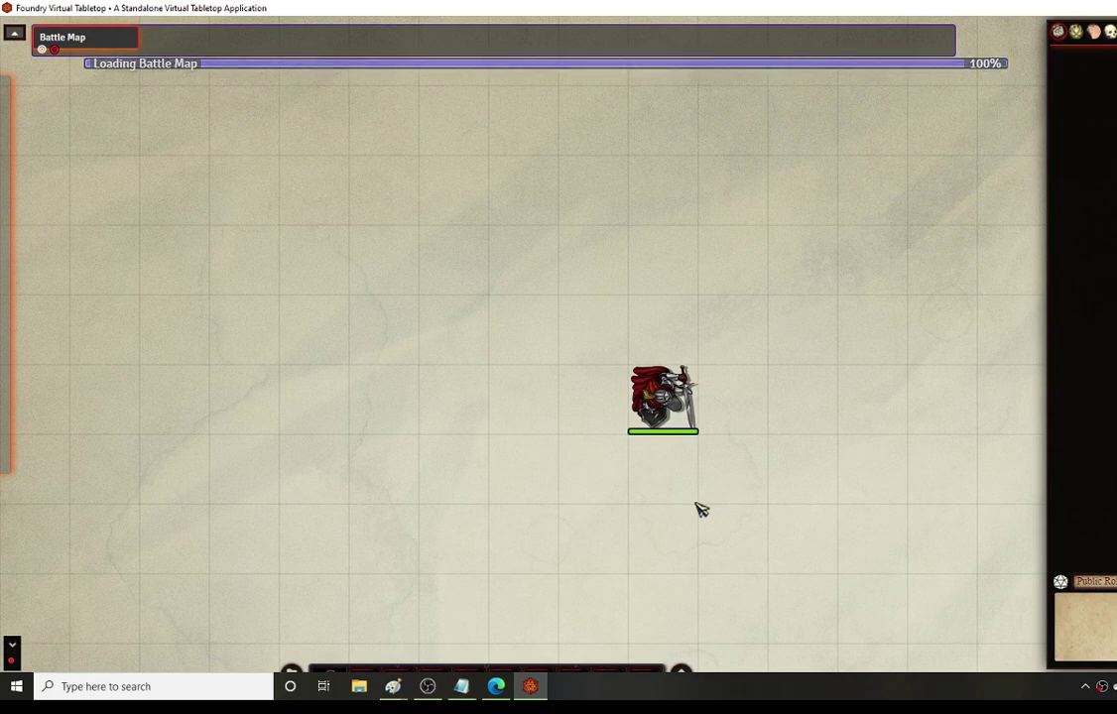
Step: Lock the macro hotbar and the scene controls so both stay open on the battle map
scroll(713, 382, down, 8)
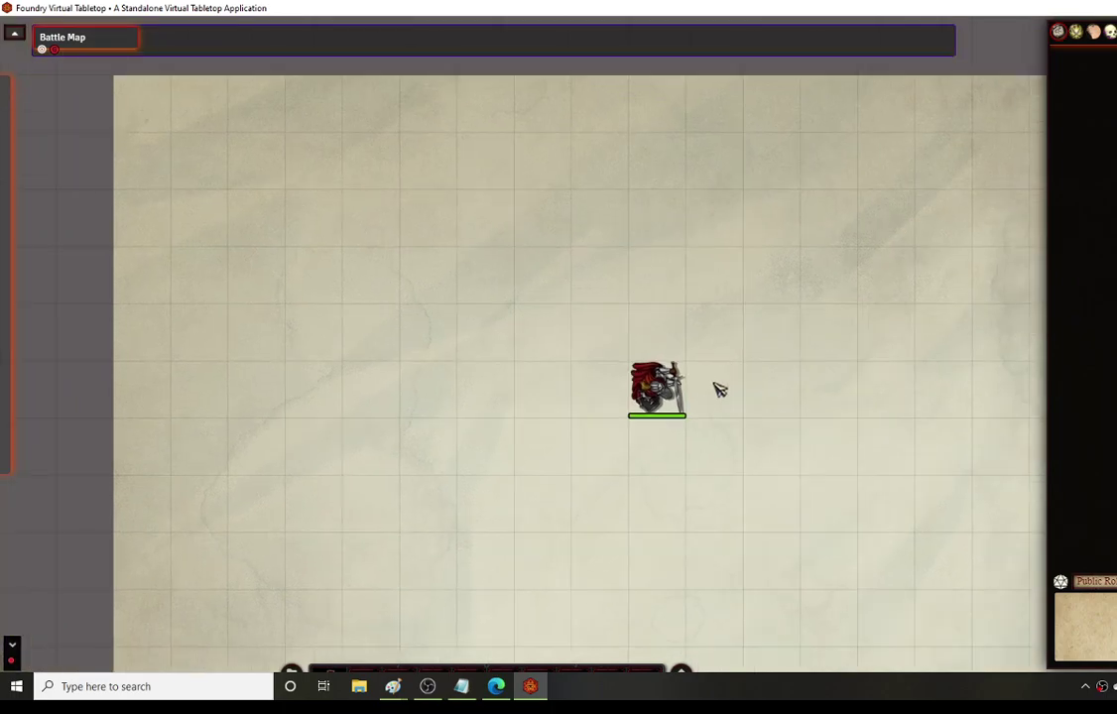
drag(758, 353, 633, 268)
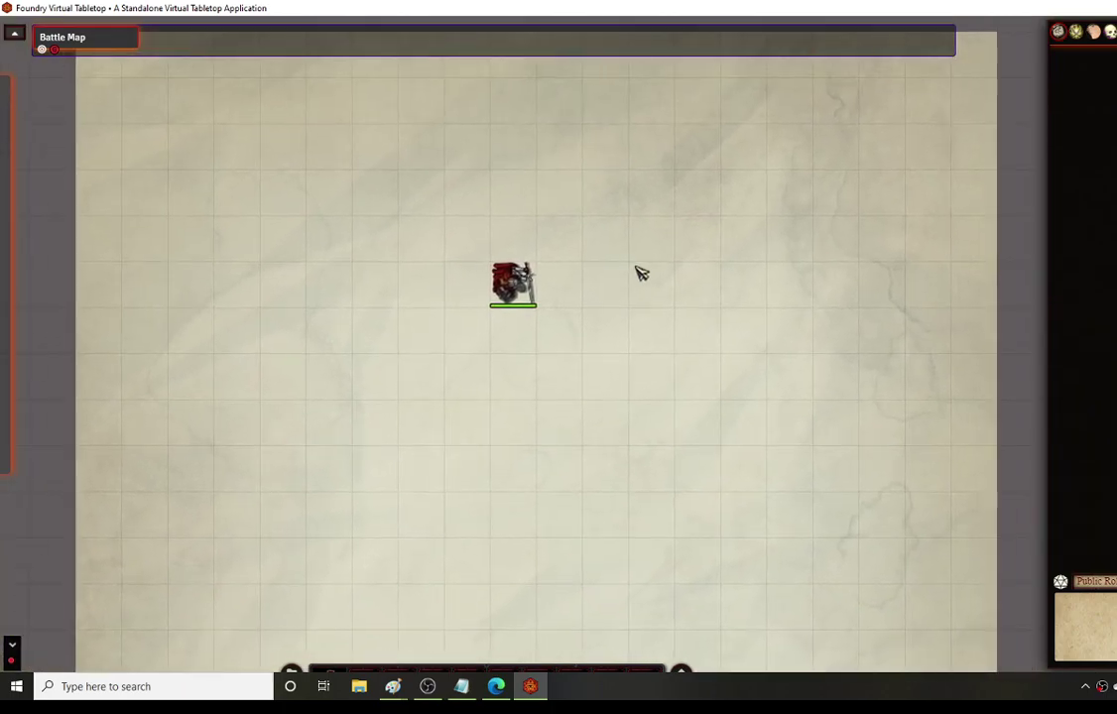
drag(728, 212, 783, 219)
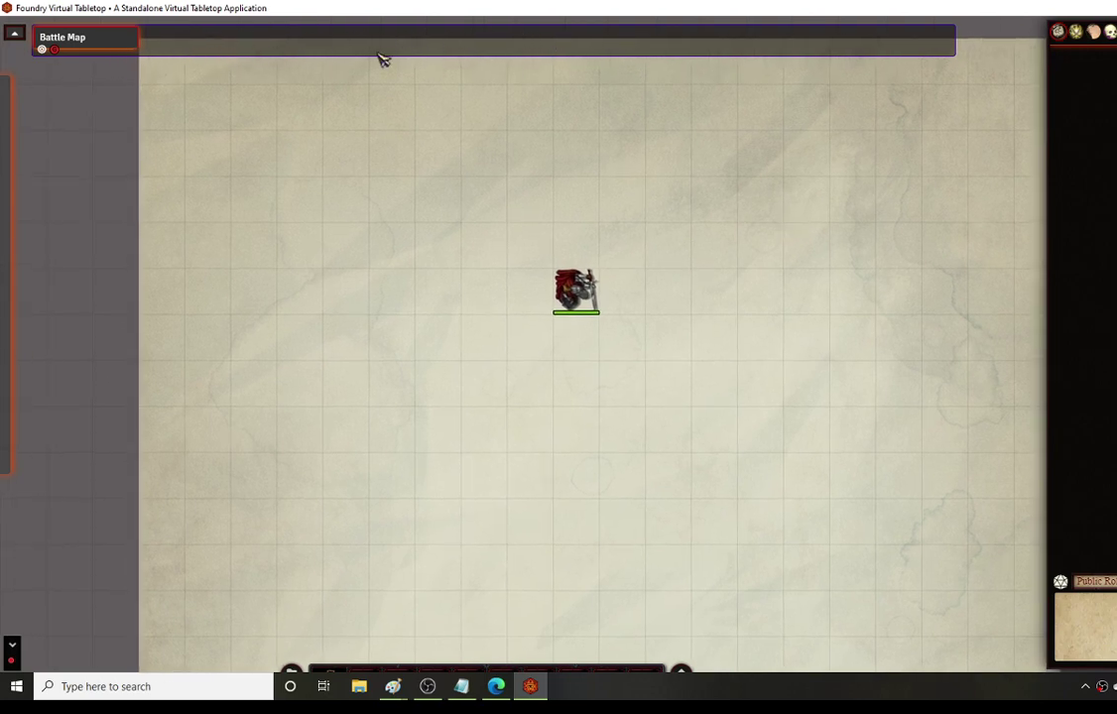
mouse_move(3, 133)
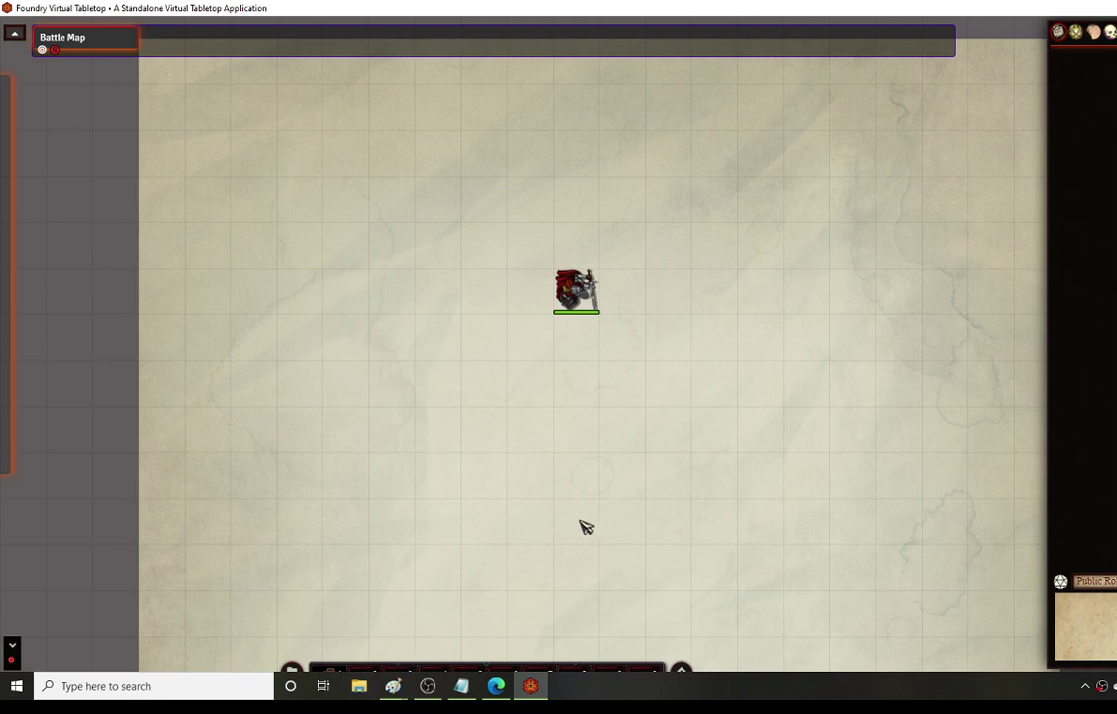
scroll(516, 466, down, 3)
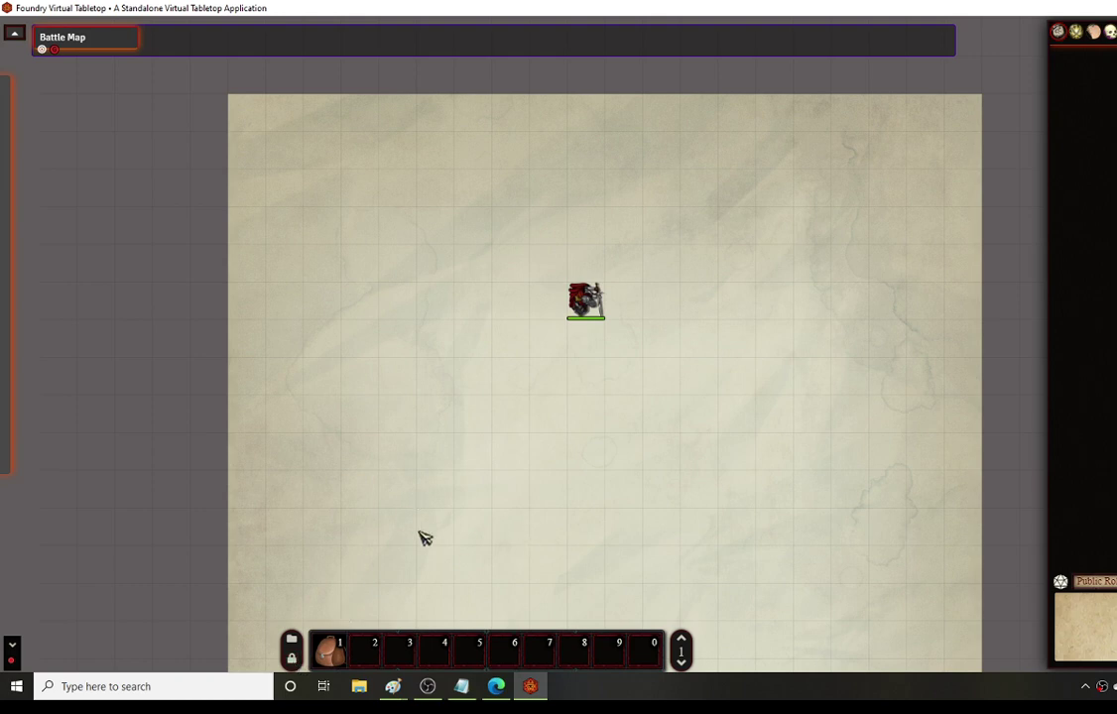
mouse_move(10, 422)
click(20, 455)
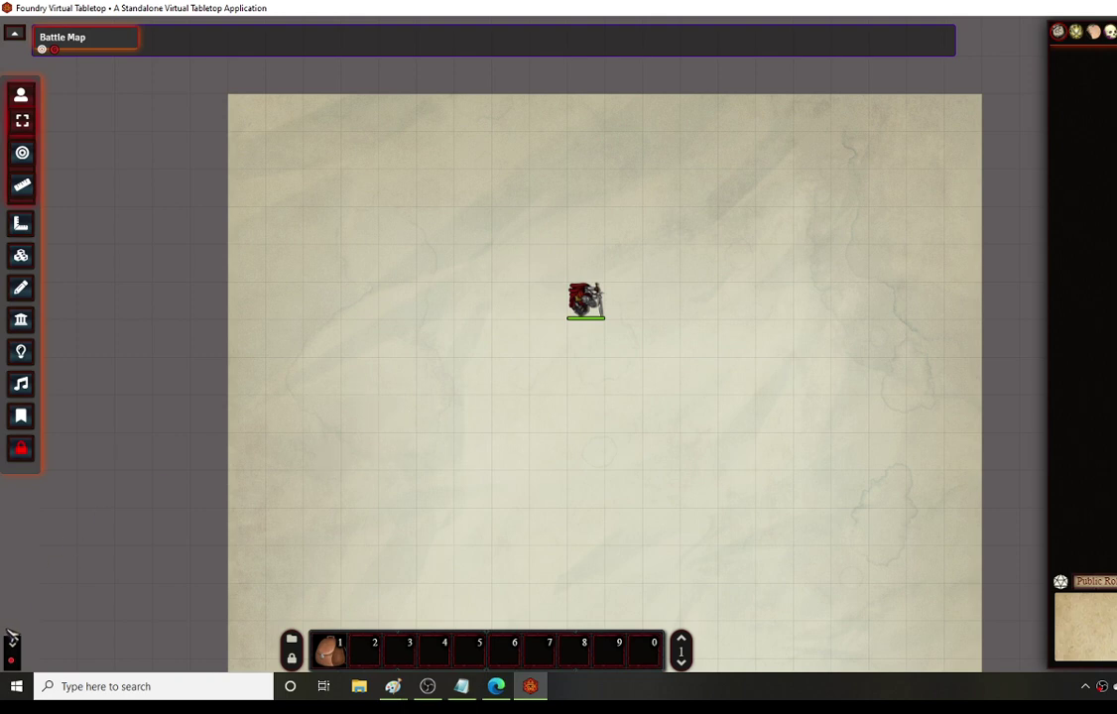
mouse_move(18, 642)
Step: Inspect the restyled Module Management window and close it
click(1110, 30)
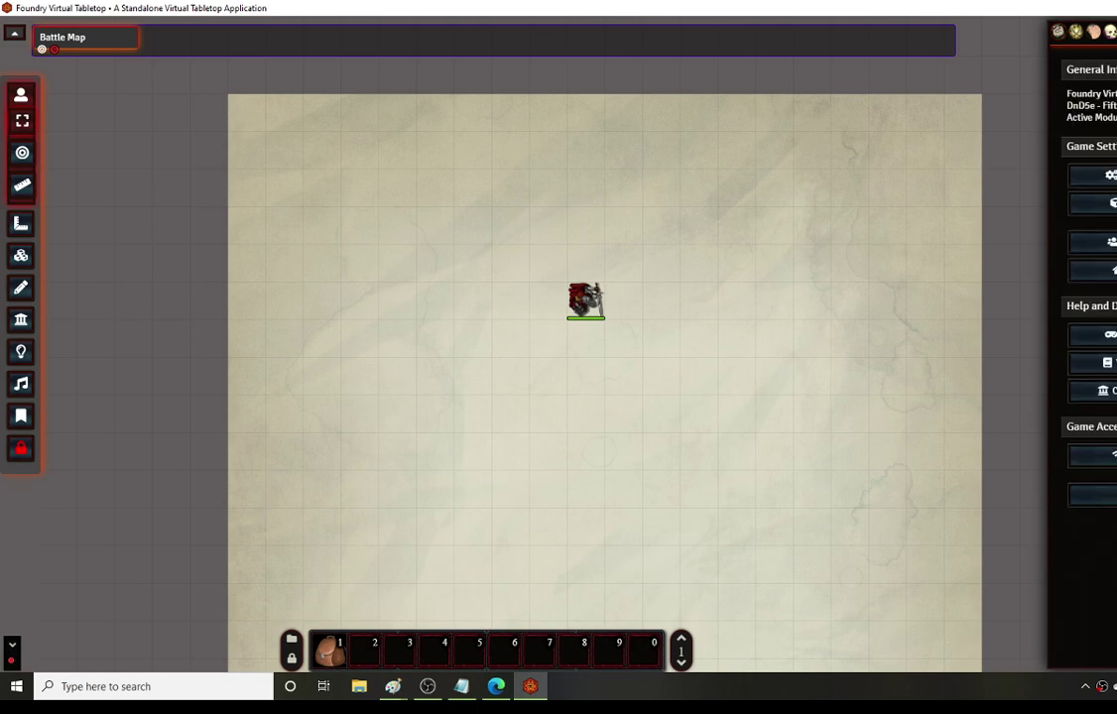
click(1110, 203)
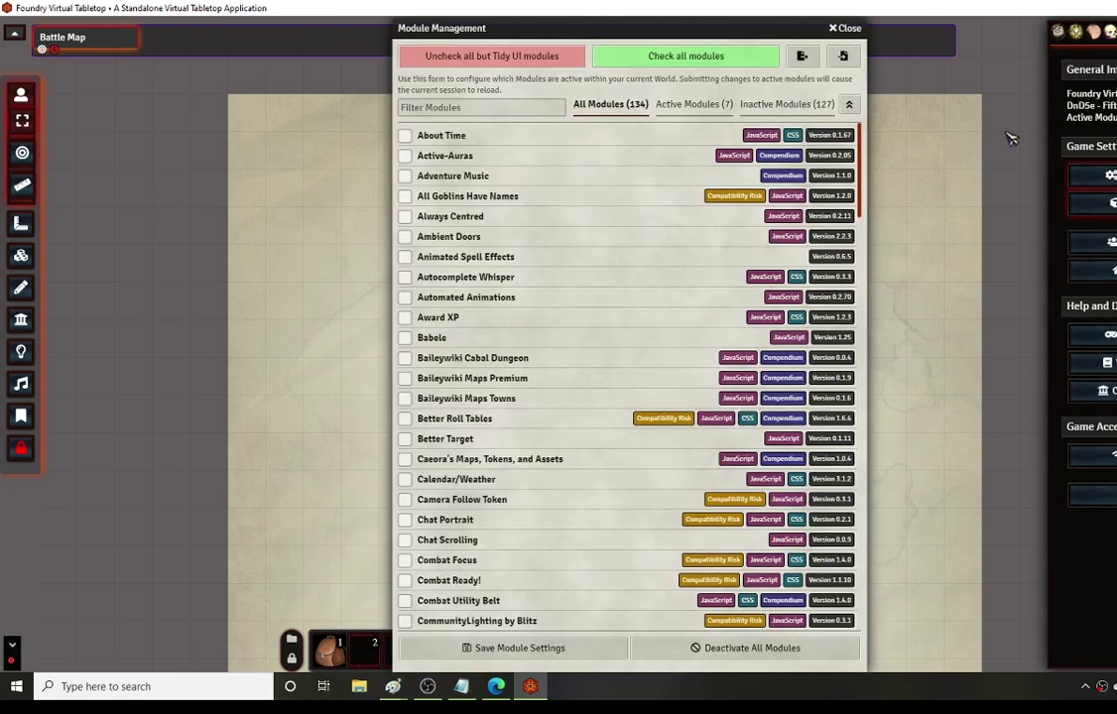
click(851, 28)
Step: Open the module settings in the game configuration and look over the Tidy UI - Game Settings section
click(1101, 174)
click(766, 54)
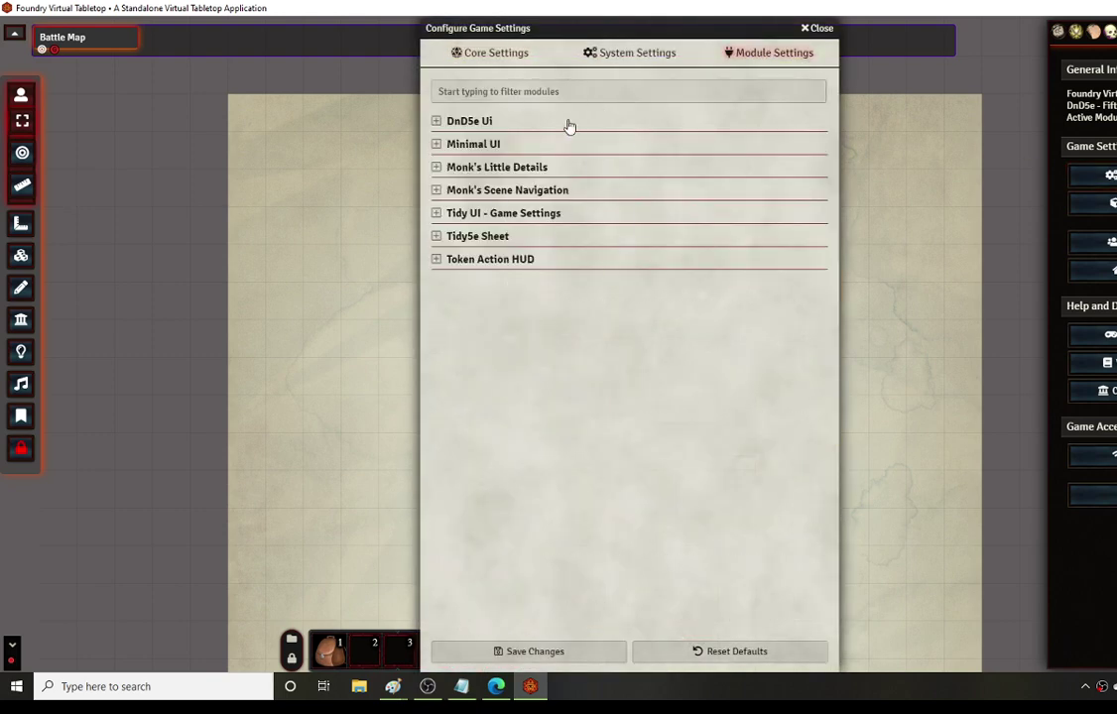
click(437, 215)
click(438, 216)
Step: Set the border color of Minimal UI to the green #1fe904de
click(436, 145)
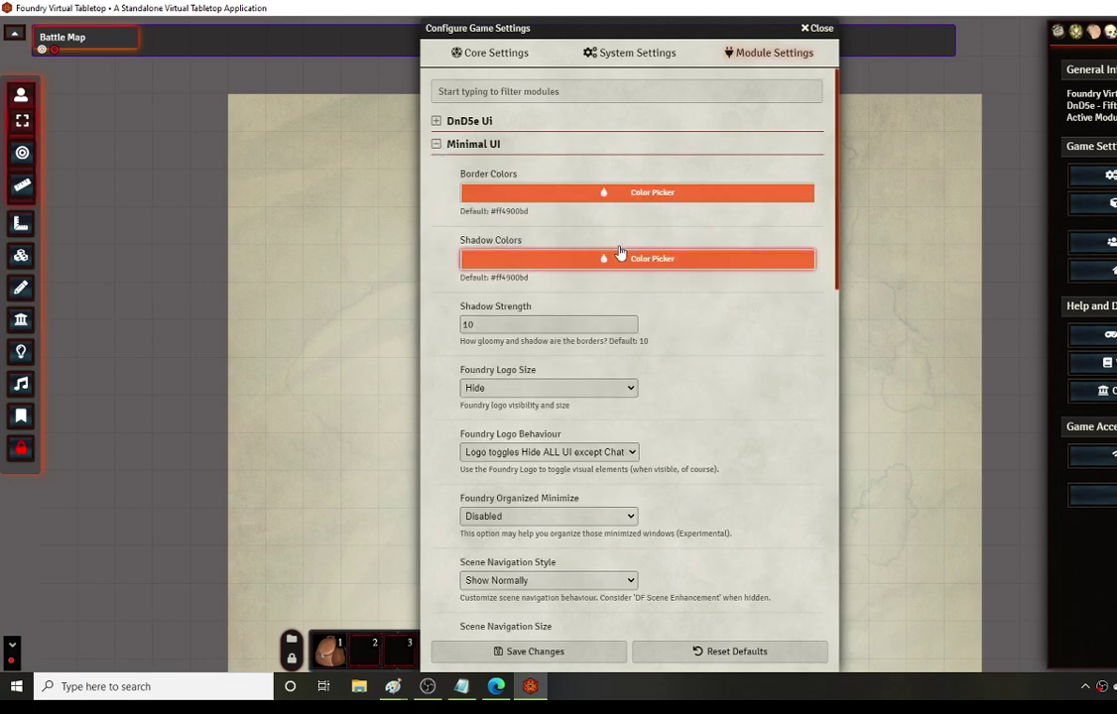
click(650, 194)
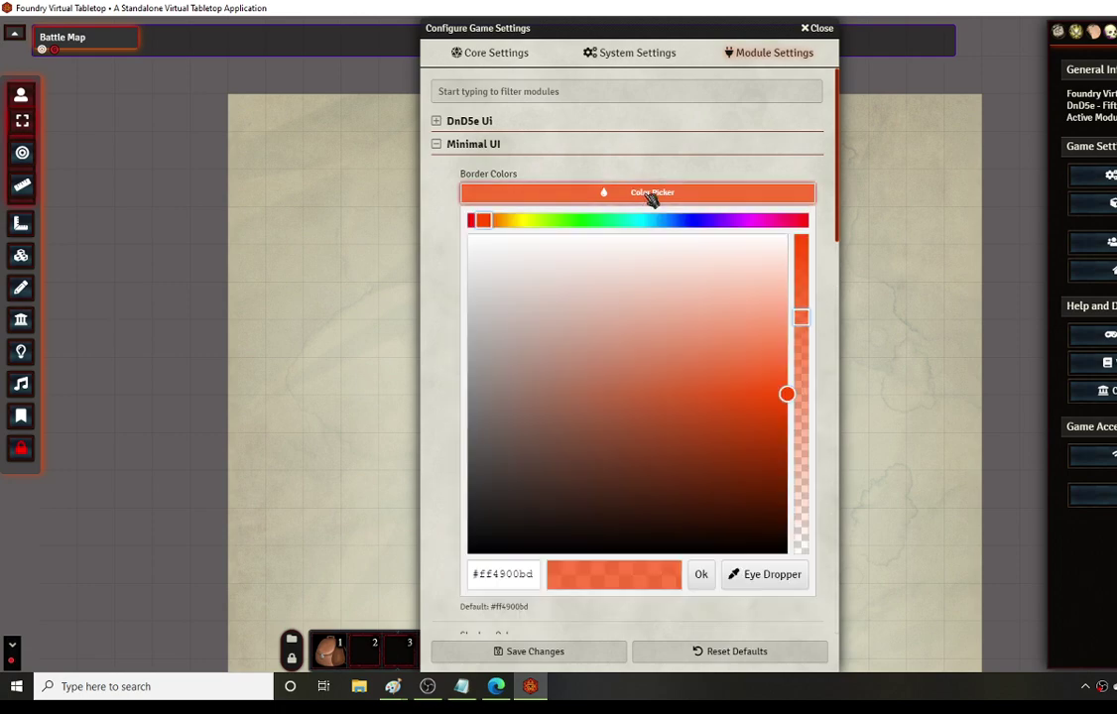
drag(488, 229, 509, 222)
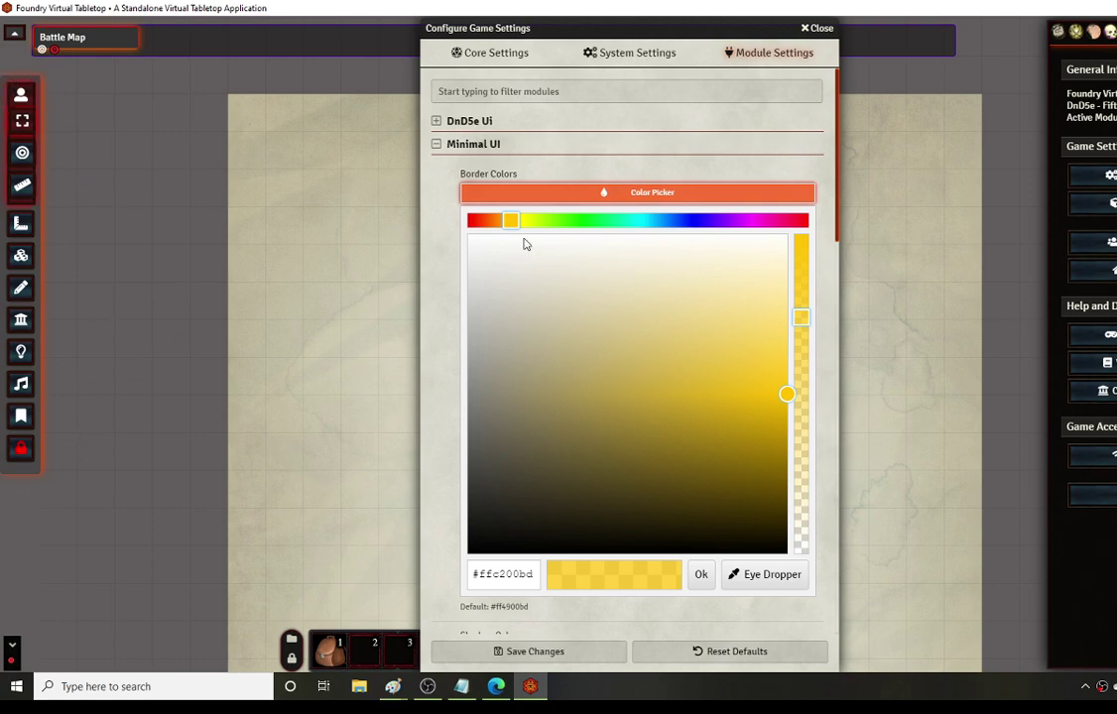
drag(510, 221, 576, 231)
drag(799, 317, 802, 277)
mouse_move(779, 399)
mouse_down()
mouse_move(757, 439)
mouse_move(780, 342)
mouse_move(779, 412)
mouse_up()
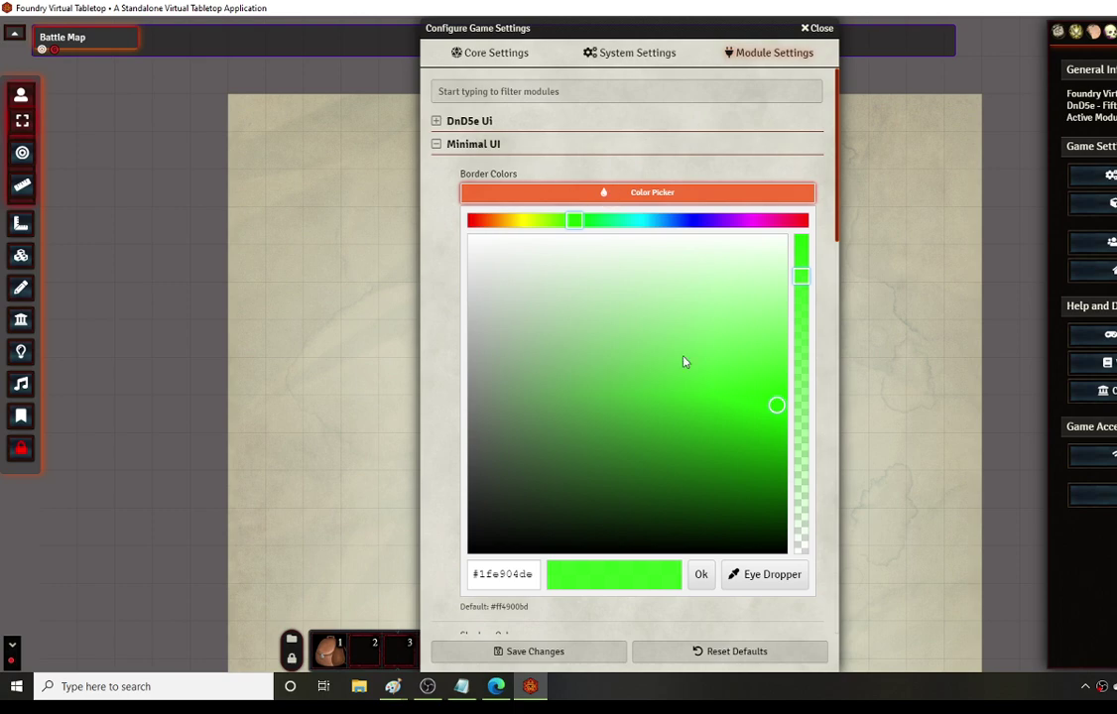
click(702, 575)
Step: Pick the dark green #385c31ee as Minimal UI's shadow color and save the settings changes
click(635, 260)
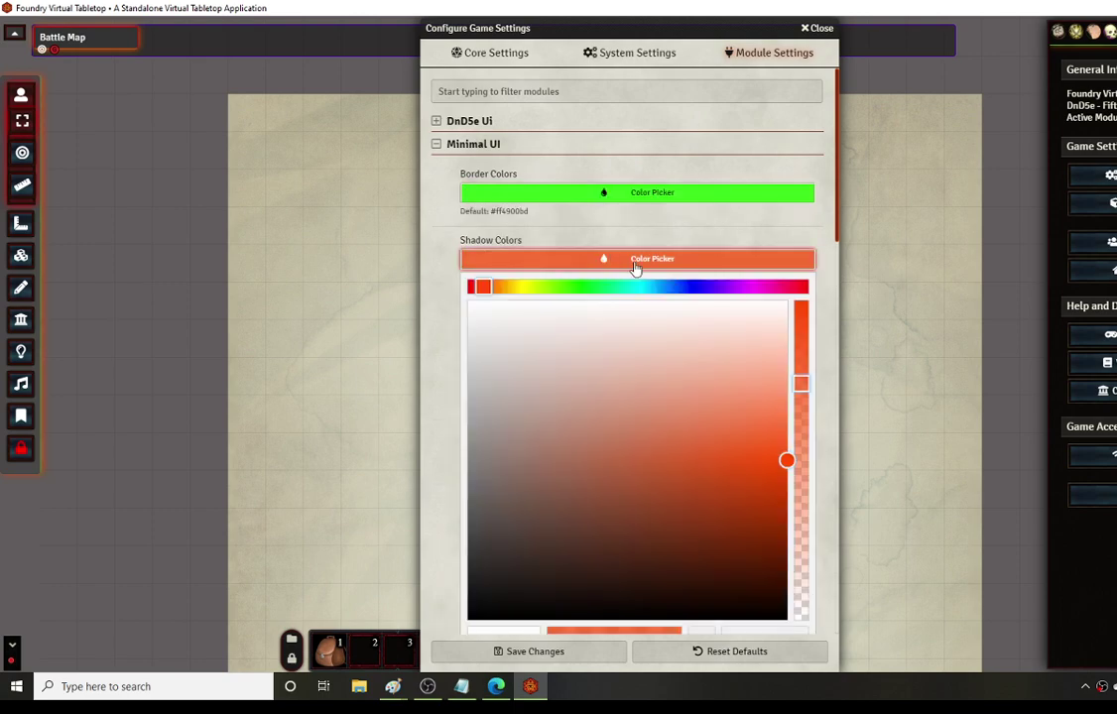
drag(493, 294, 573, 289)
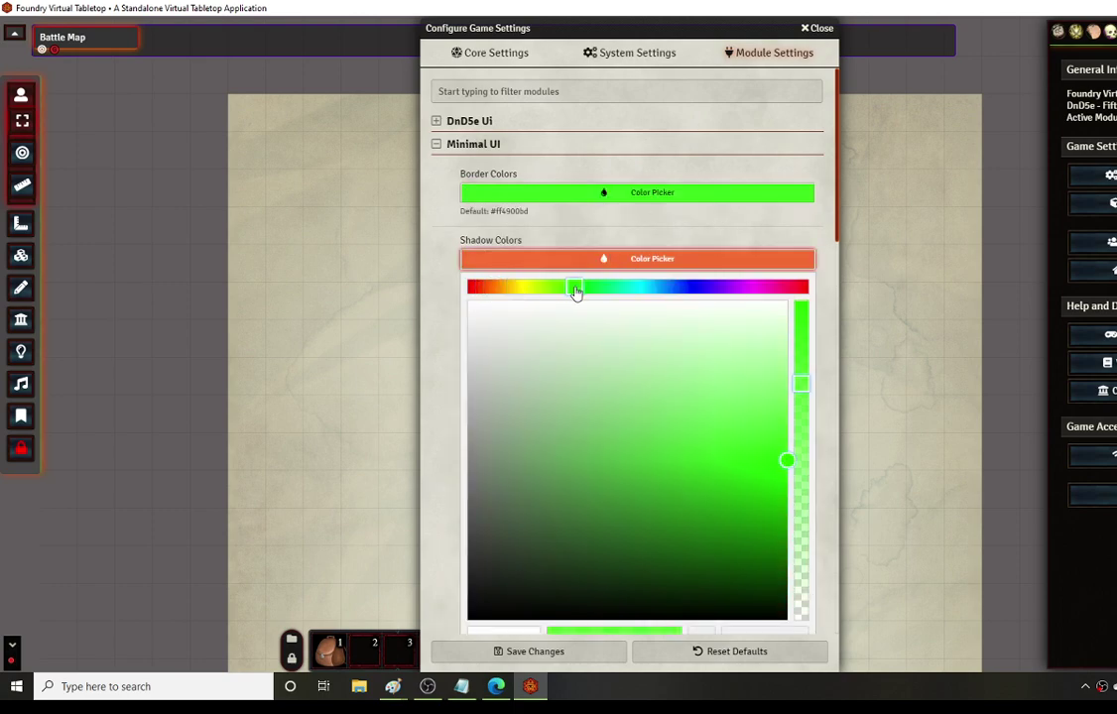
drag(806, 393, 804, 421)
drag(786, 463, 563, 536)
scroll(658, 615, down, 2)
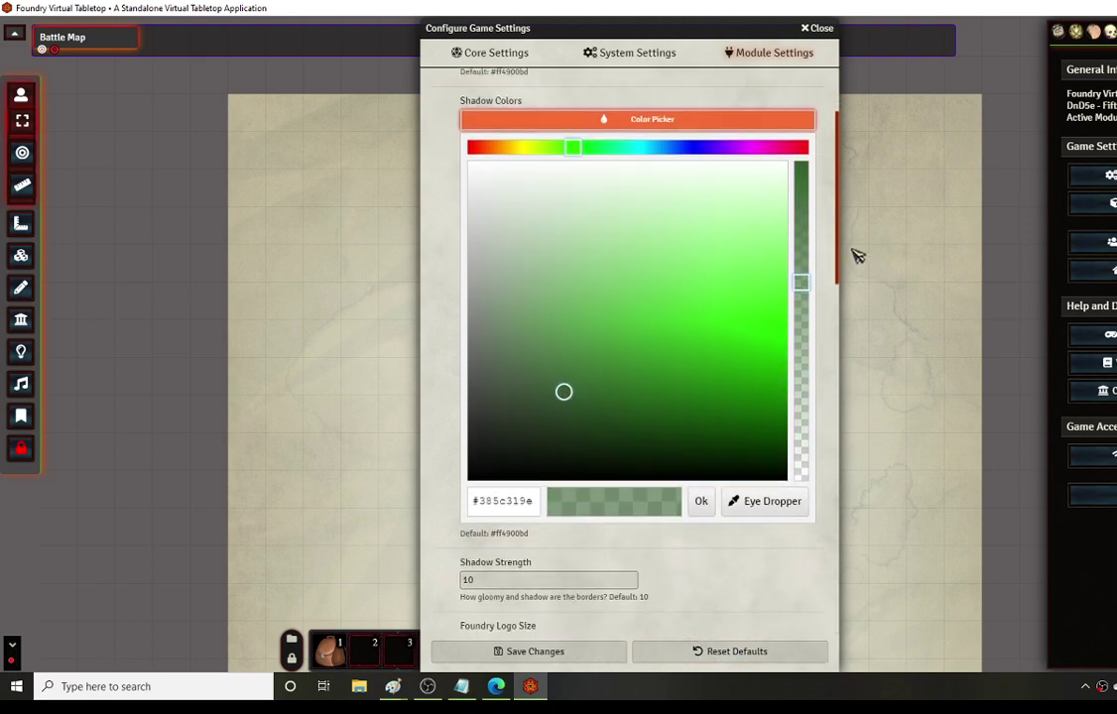
drag(802, 288, 802, 181)
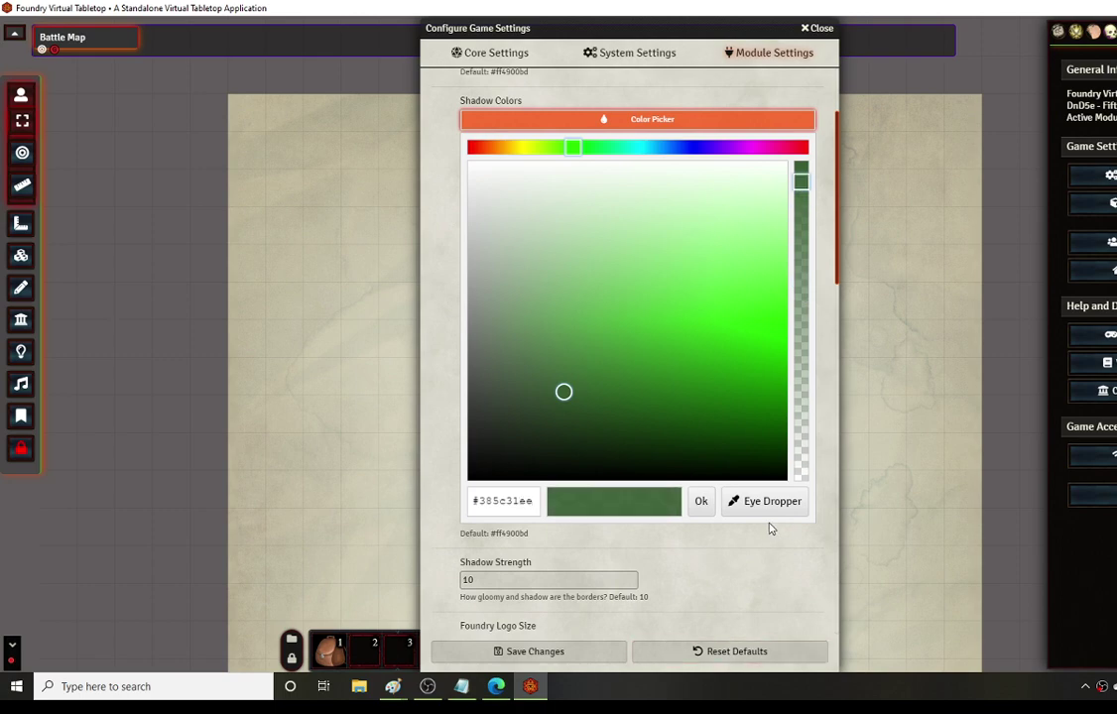
click(541, 651)
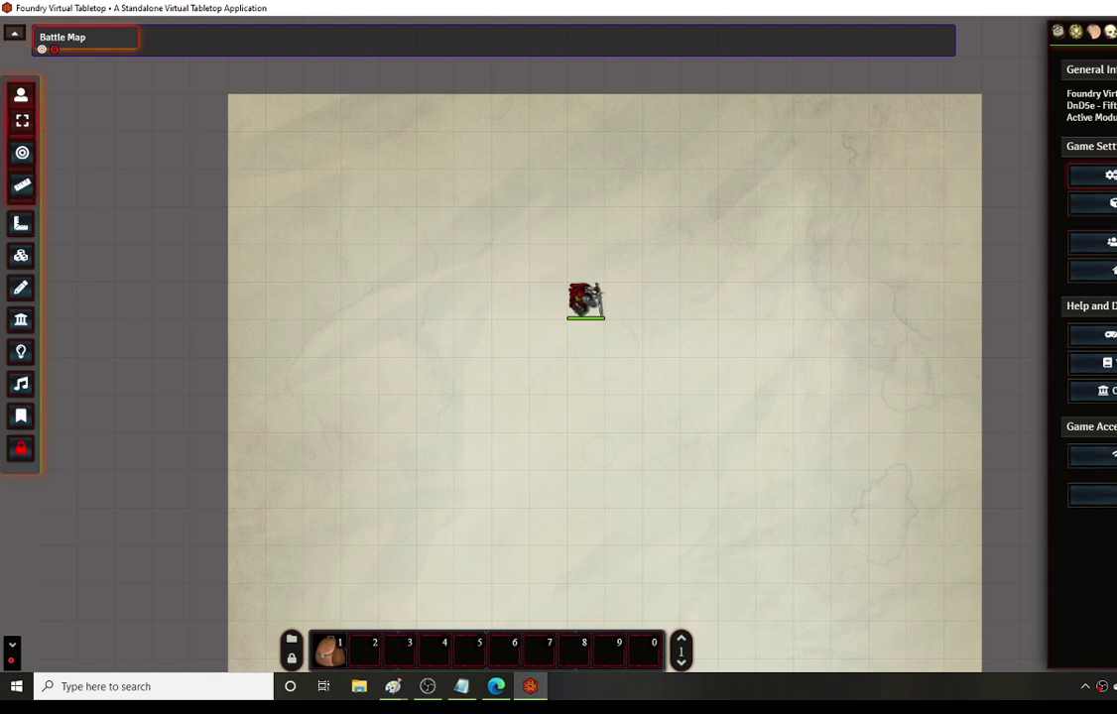
Step: Reopen the module settings, set Minimal UI's shadow color to a medium green with nearly full opacity, and save the changes
click(1106, 175)
click(643, 258)
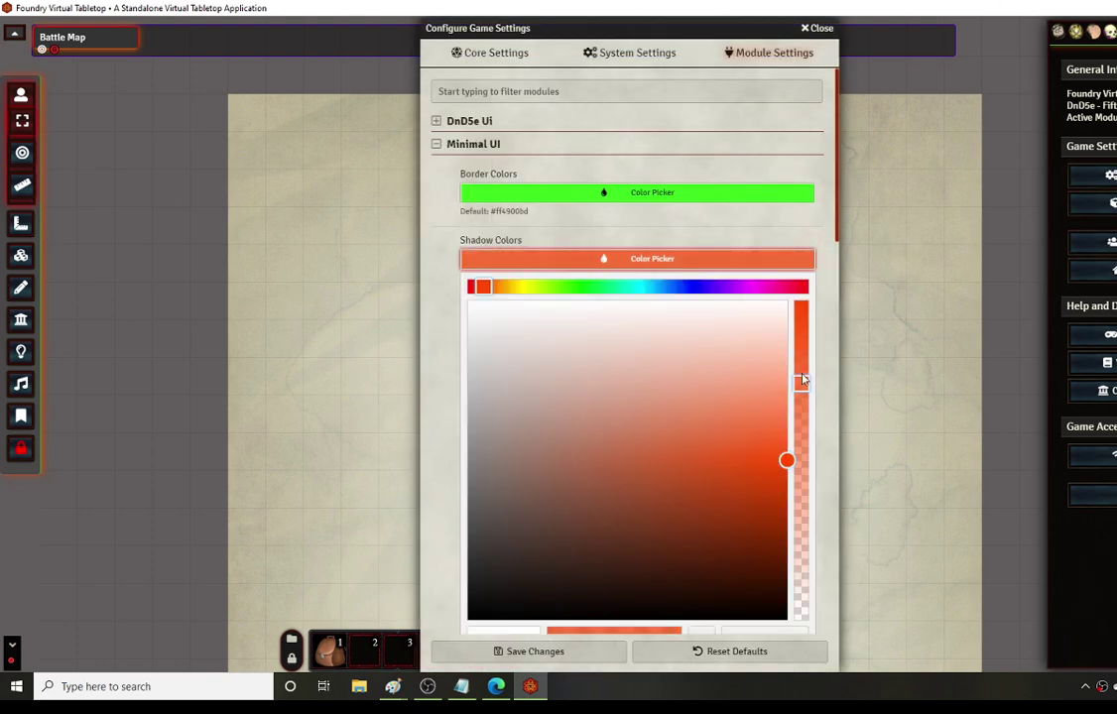
drag(799, 384, 800, 313)
drag(786, 459, 636, 509)
drag(488, 287, 586, 287)
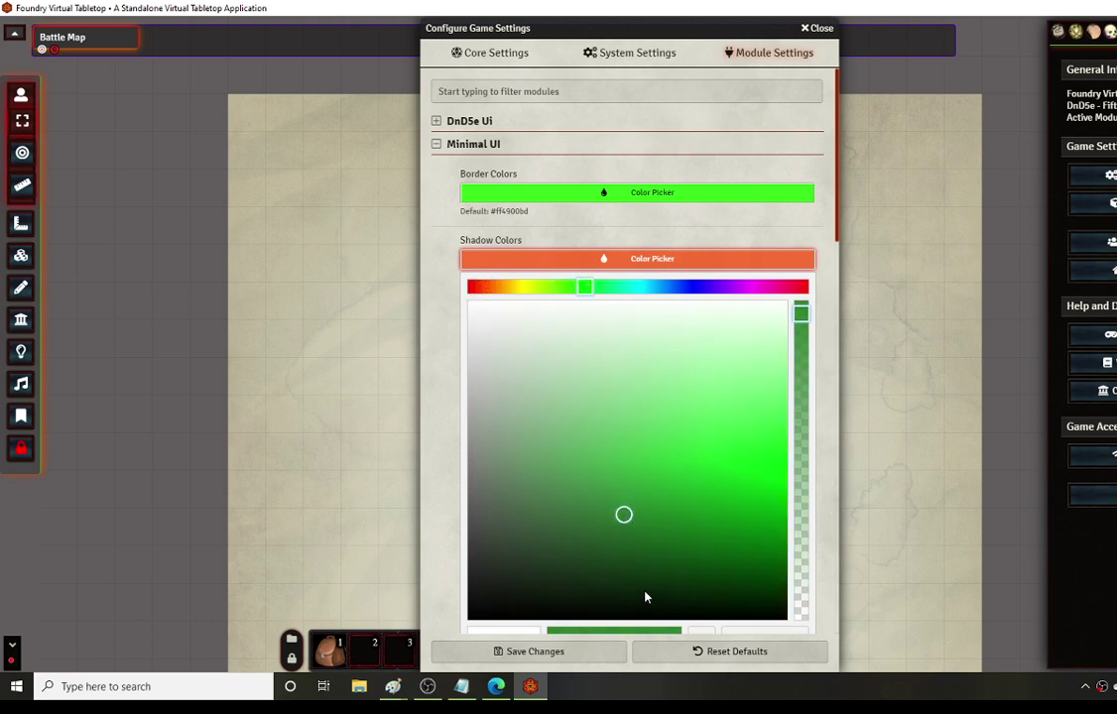
scroll(655, 527, down, 2)
click(716, 437)
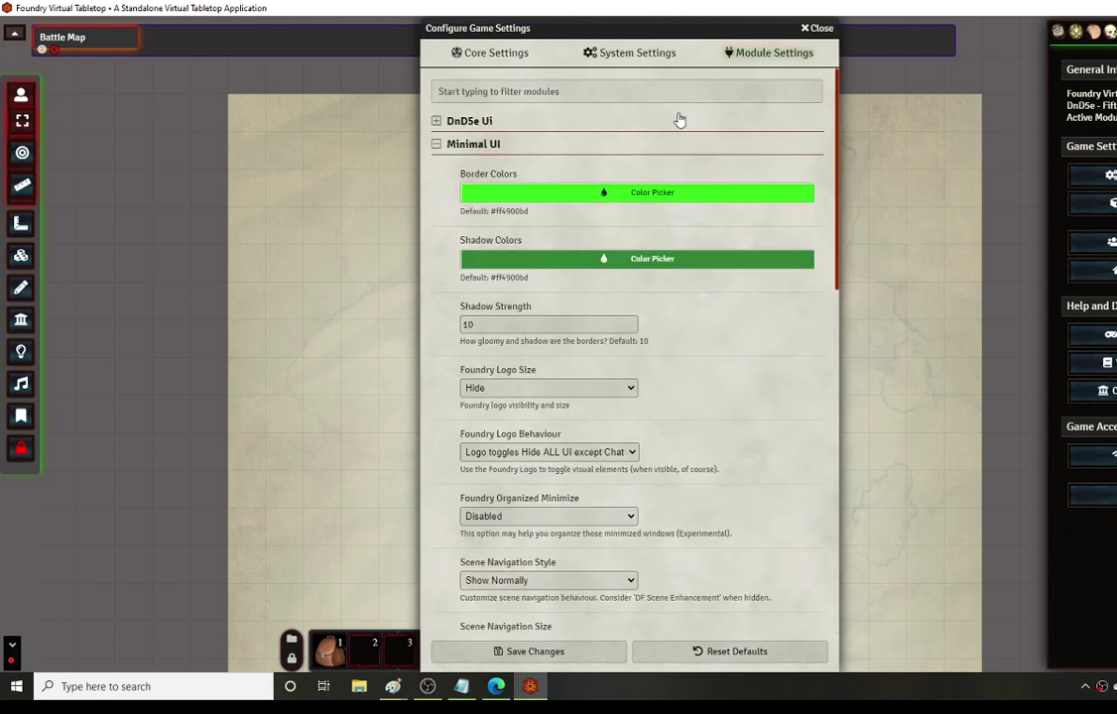
click(578, 650)
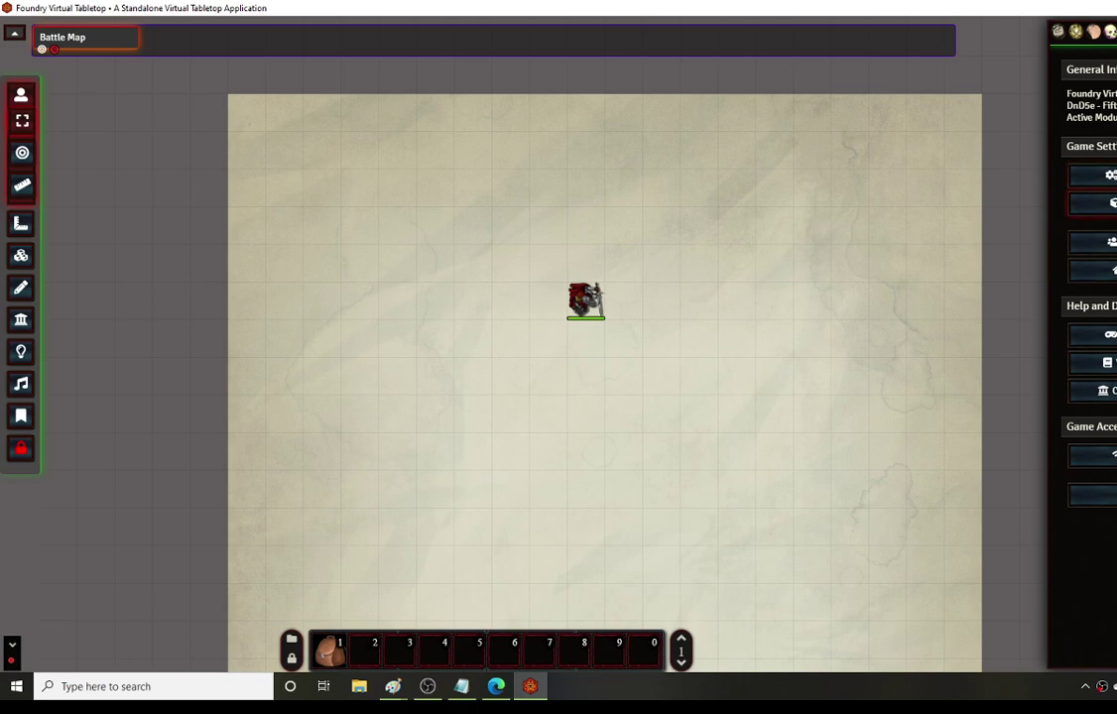
Step: Set Minimal UI's Scene Navigation Size to Big and save the settings
click(1092, 176)
scroll(601, 359, down, 2)
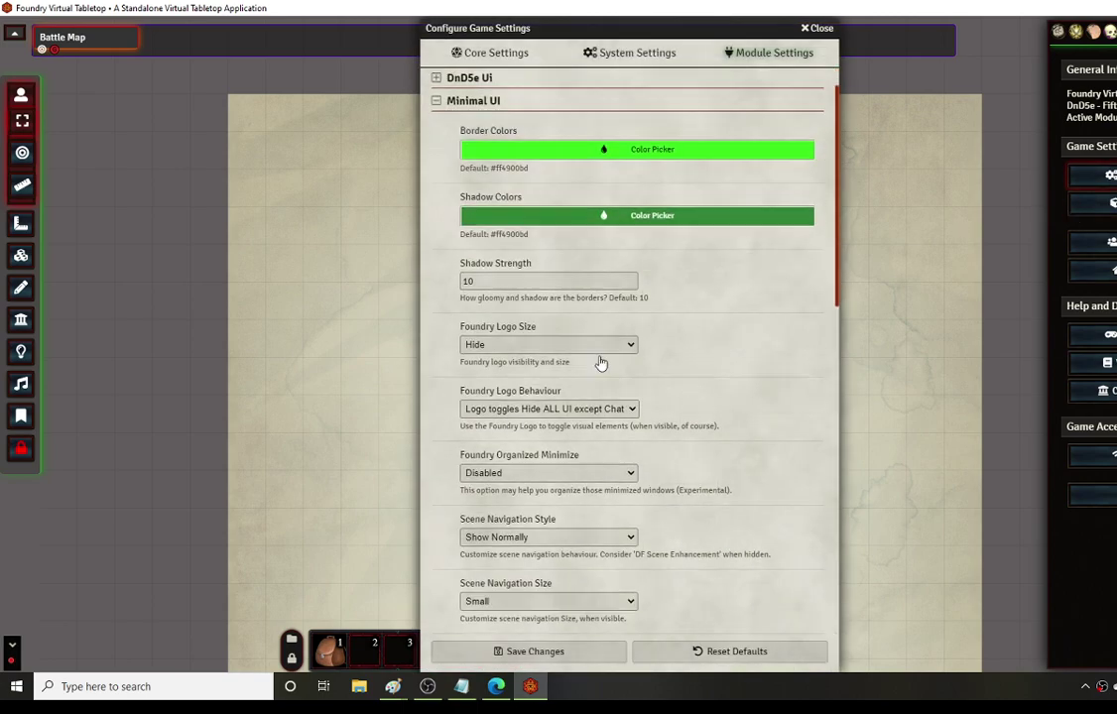
scroll(732, 317, down, 1)
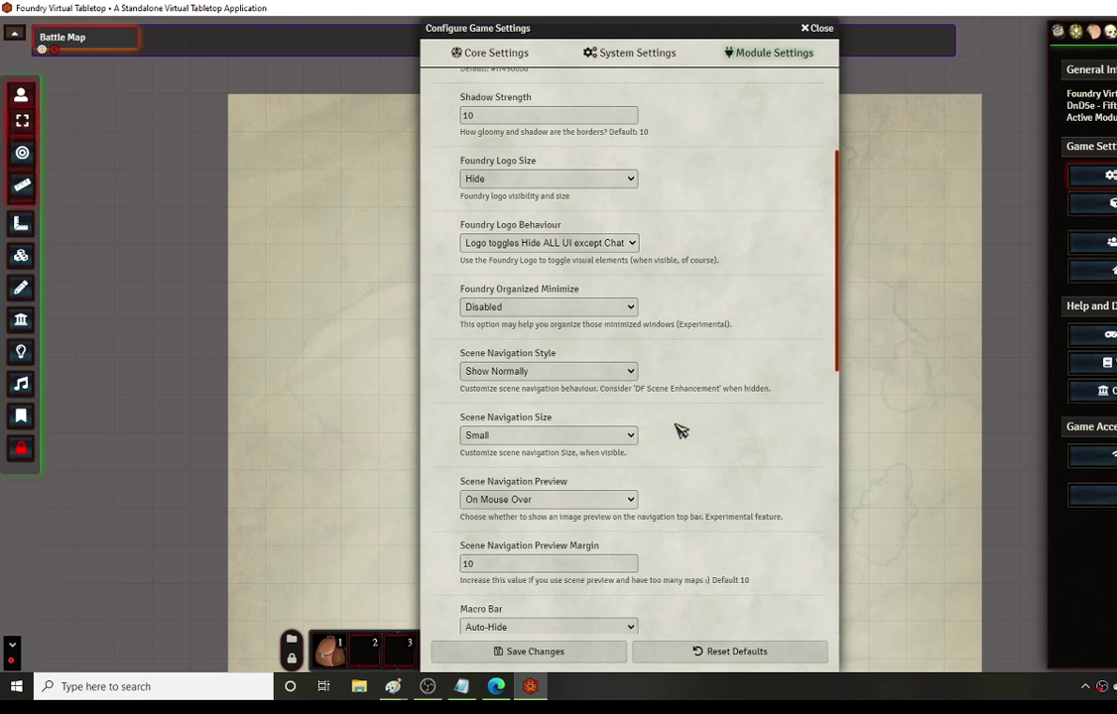
click(622, 439)
click(621, 437)
click(622, 436)
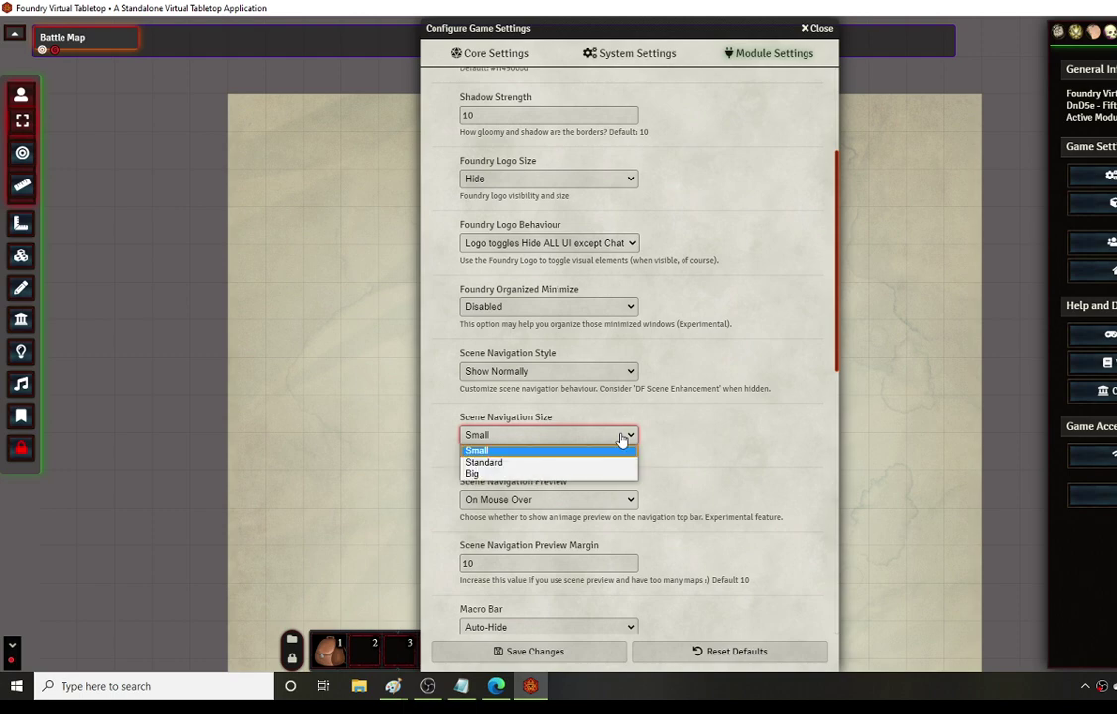
click(511, 475)
click(534, 652)
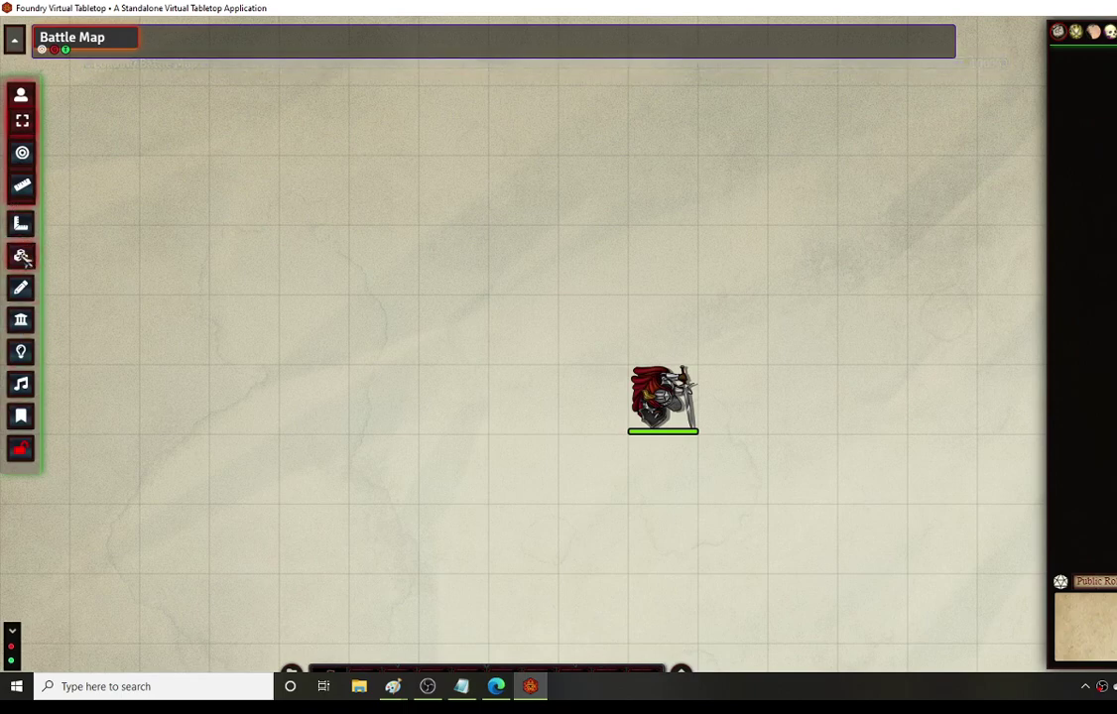
Step: Show the measurement tools in the left panel, then set Minimal UI's Left panel menu style to Controls to the right
click(20, 223)
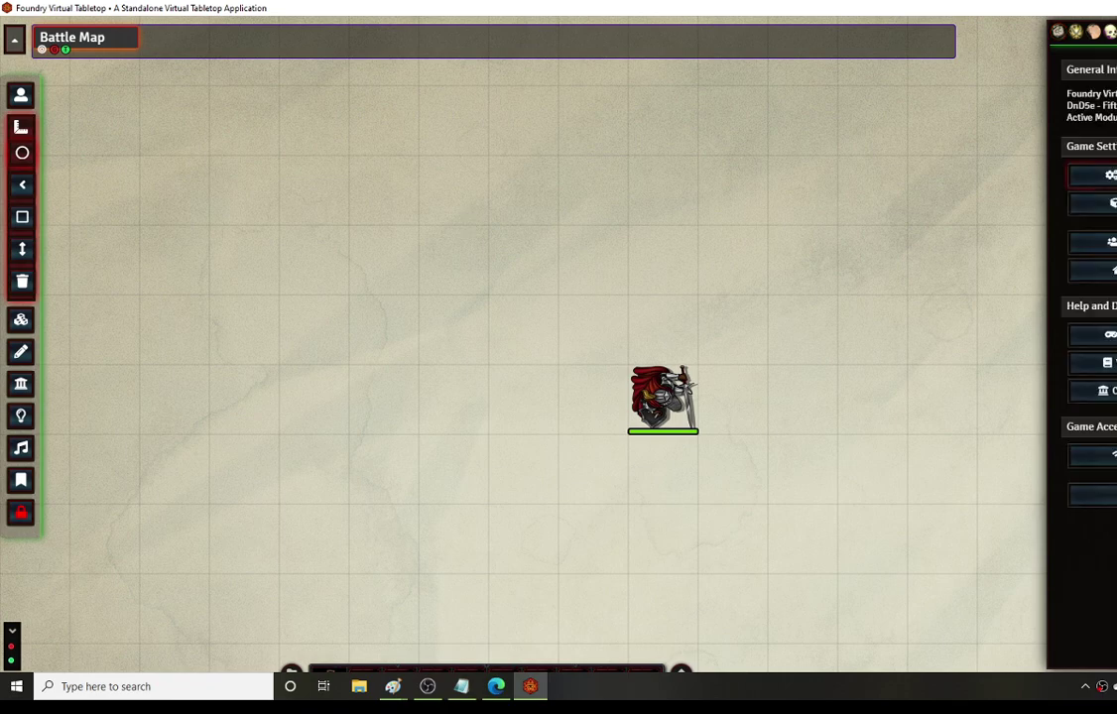
click(1106, 175)
click(729, 52)
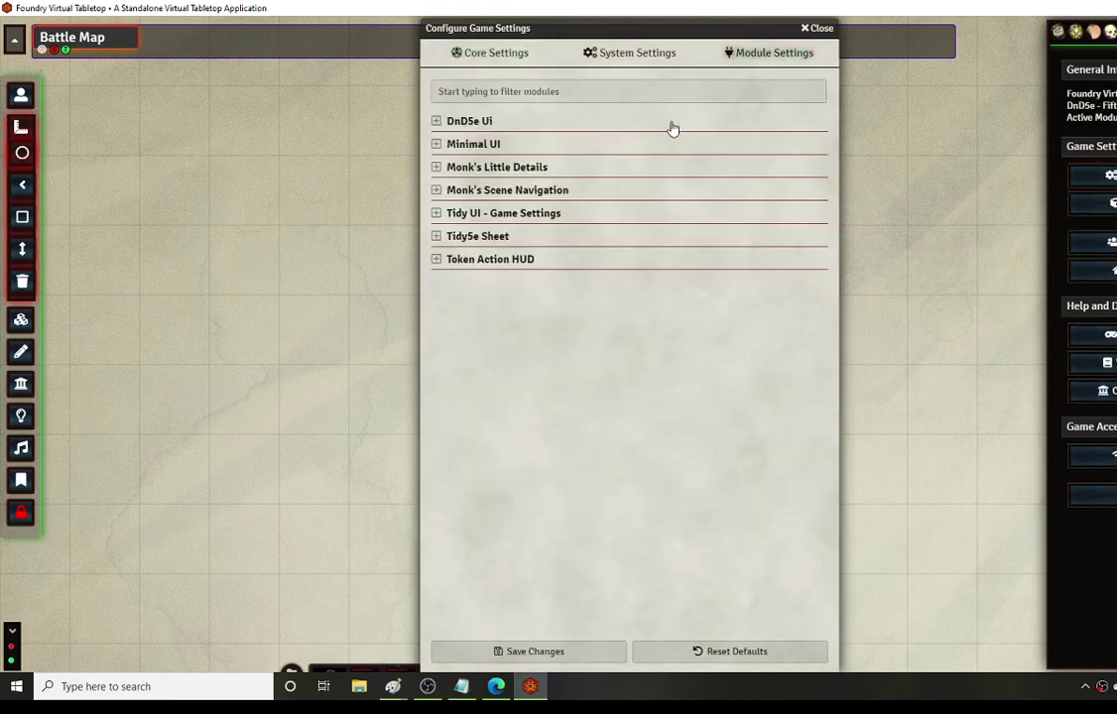
click(435, 144)
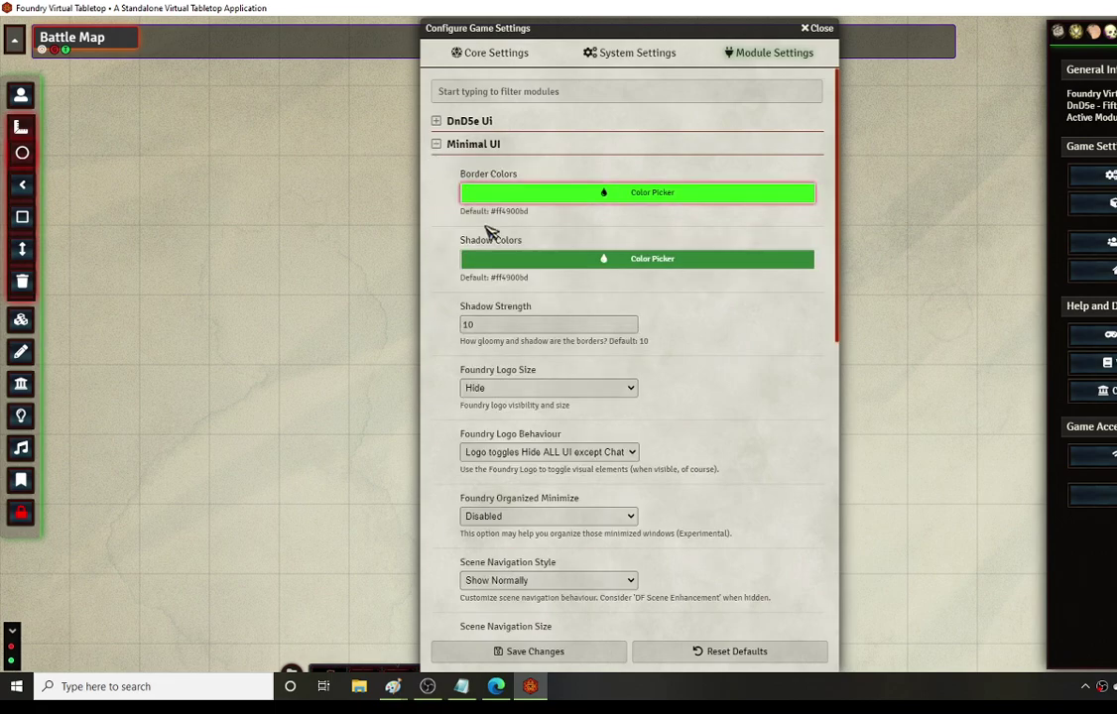
scroll(642, 329, down, 9)
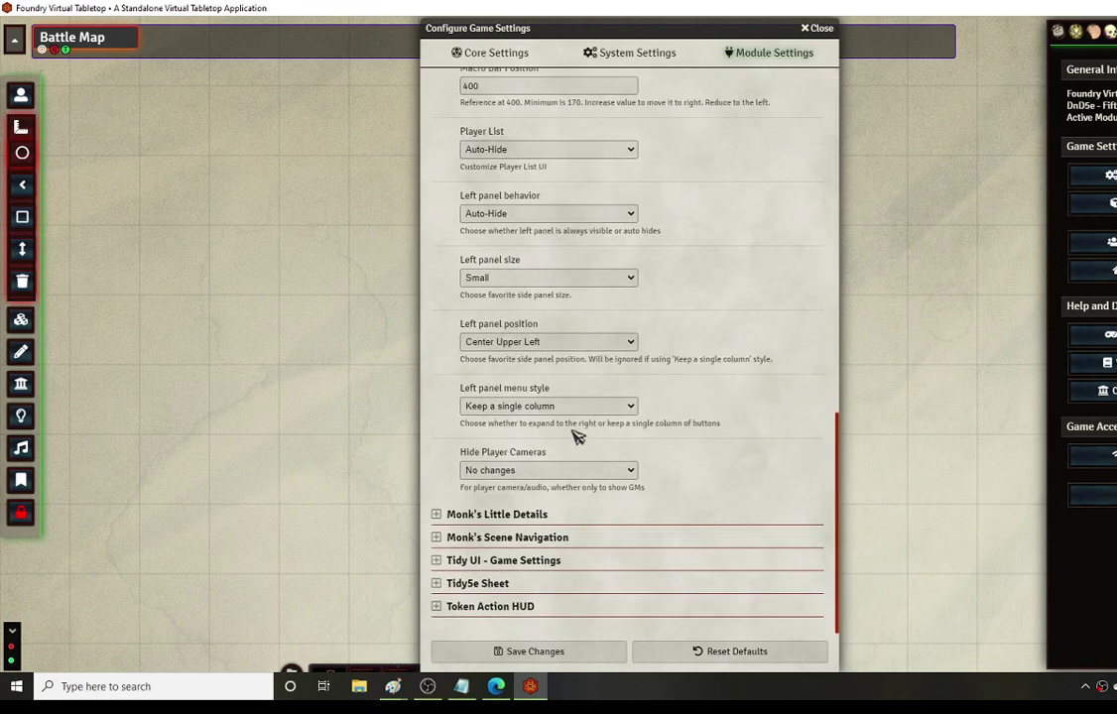
click(551, 410)
click(539, 423)
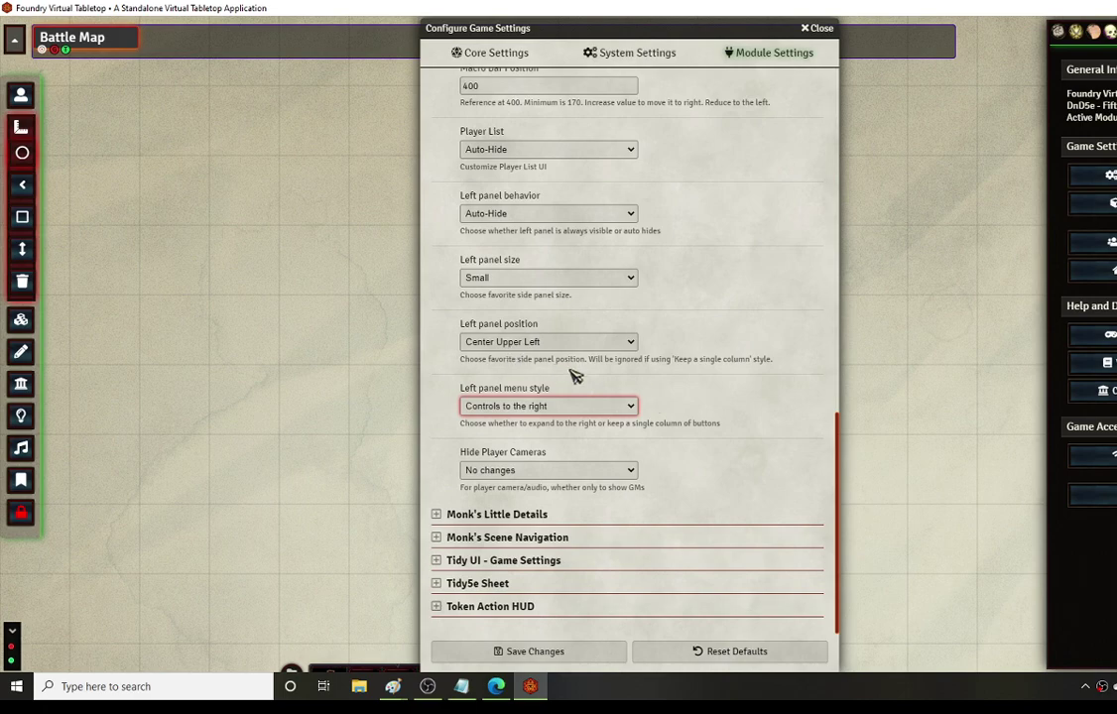
Step: Look over the Player List and Macro Bar Slot Size choices in the Minimal UI settings
scroll(600, 367, up, 1)
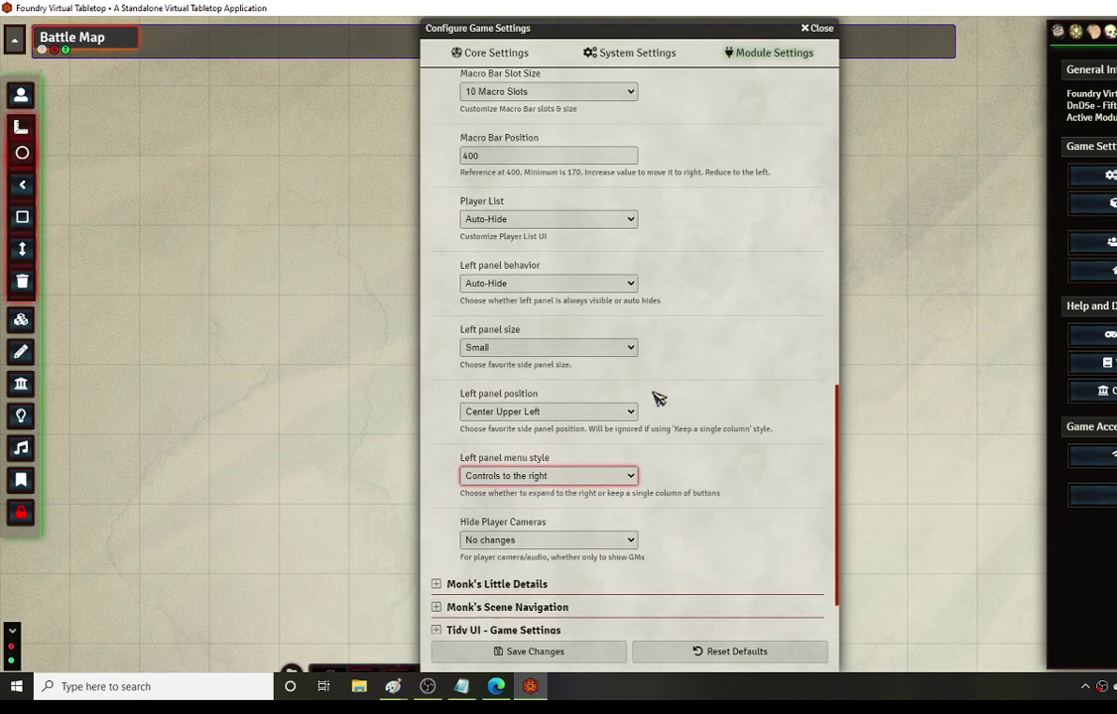
scroll(594, 301, up, 3)
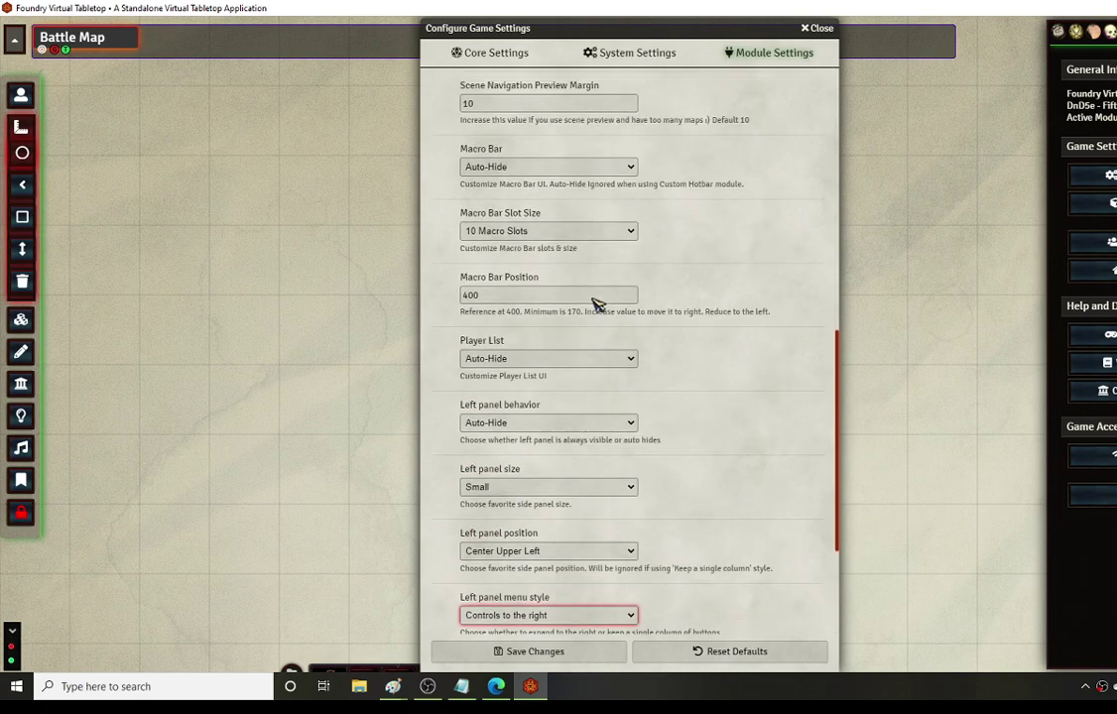
scroll(546, 297, up, 1)
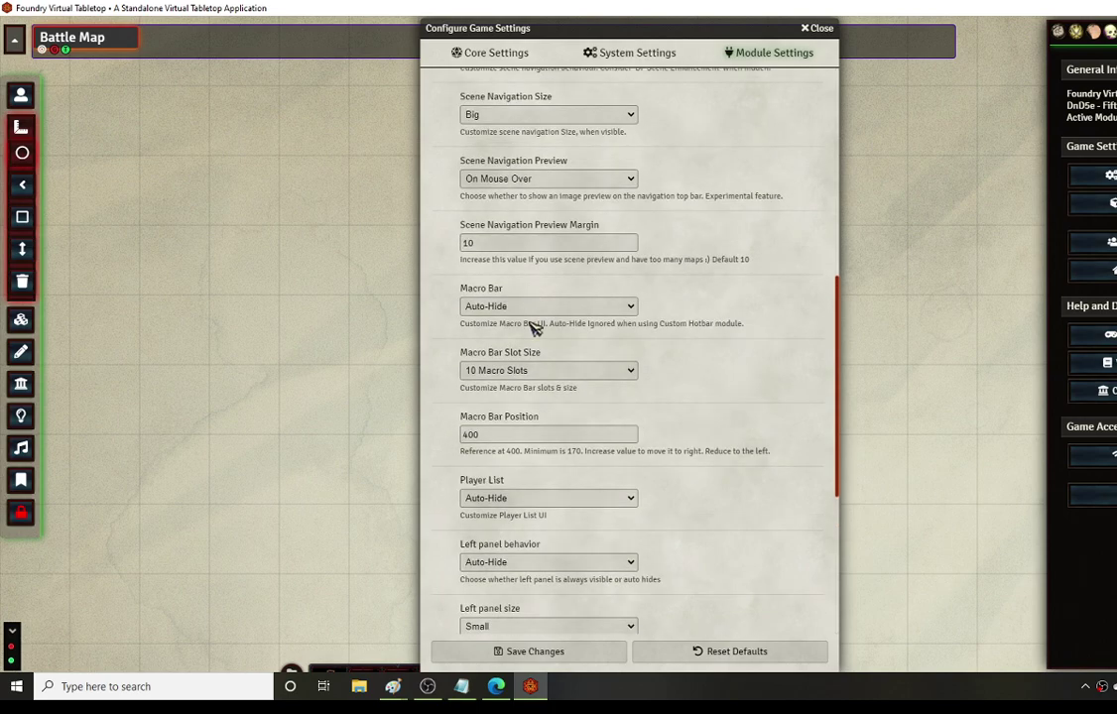
scroll(550, 337, down, 1)
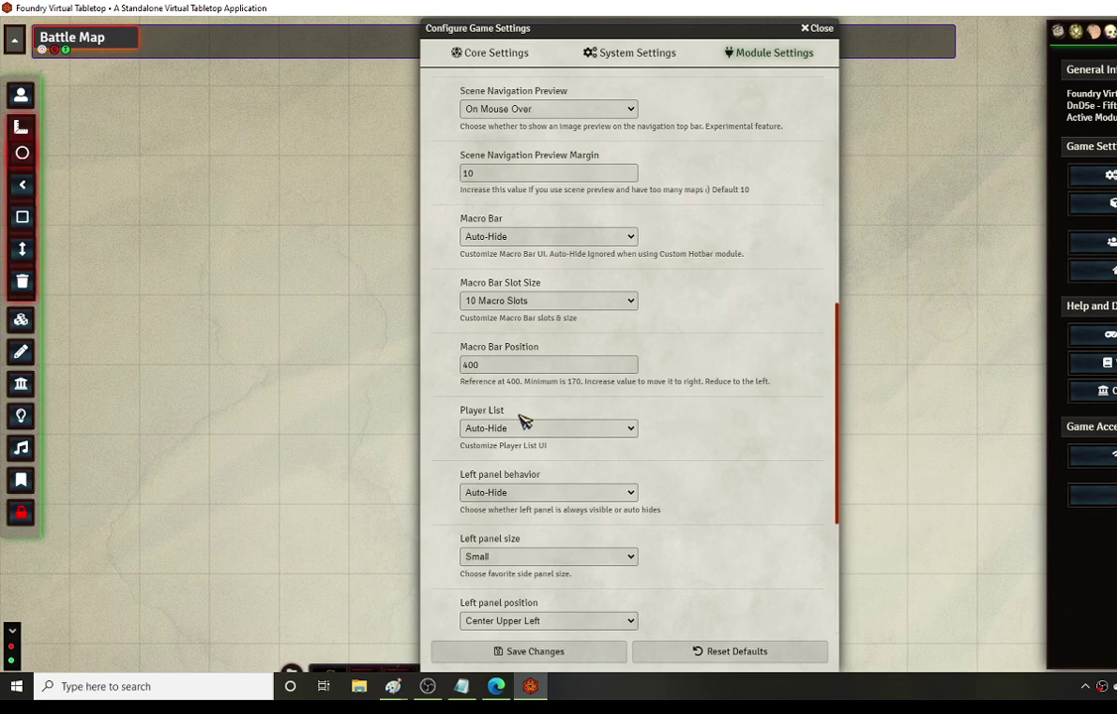
click(562, 432)
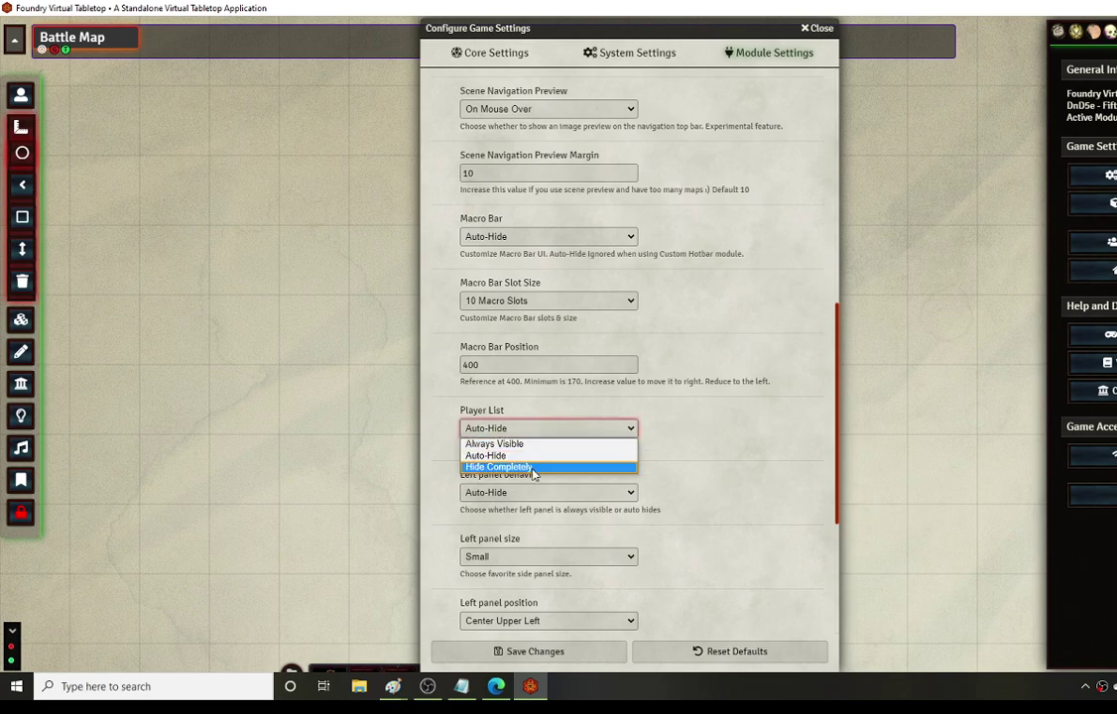
click(695, 407)
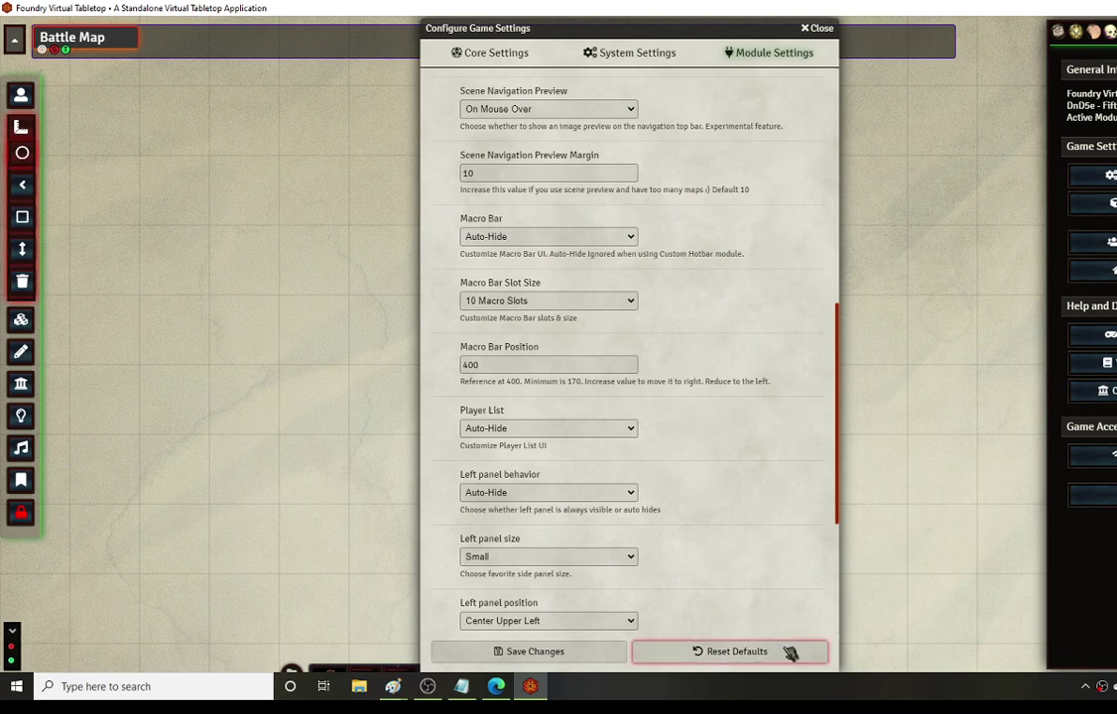
scroll(625, 389, up, 1)
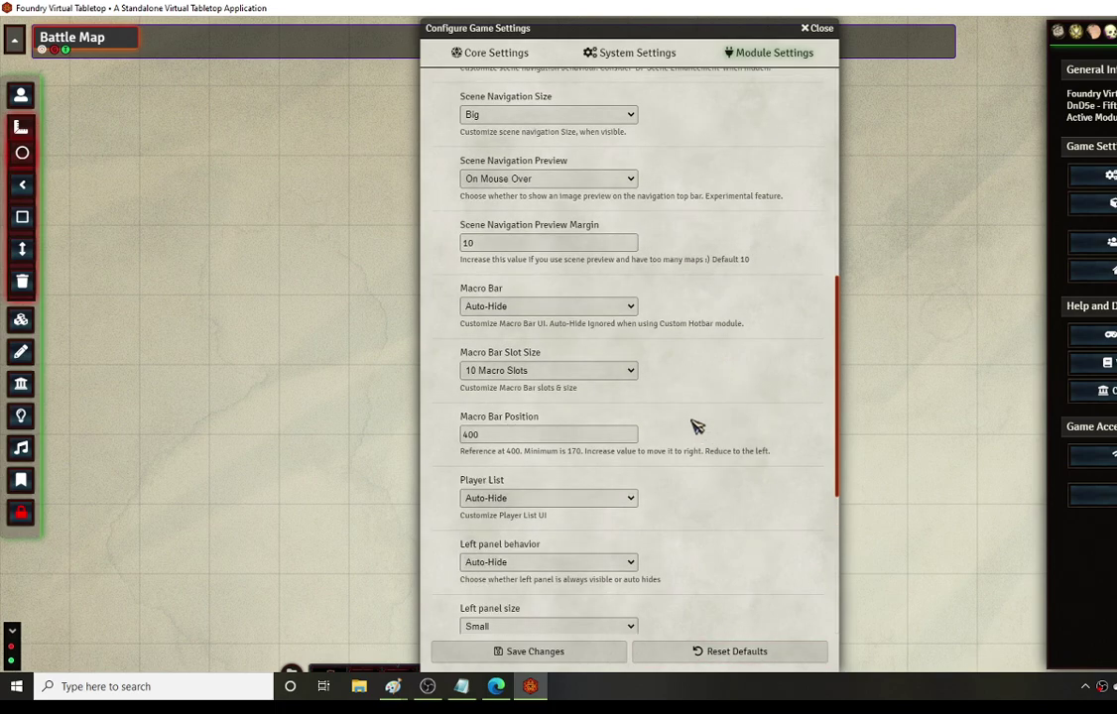
click(544, 371)
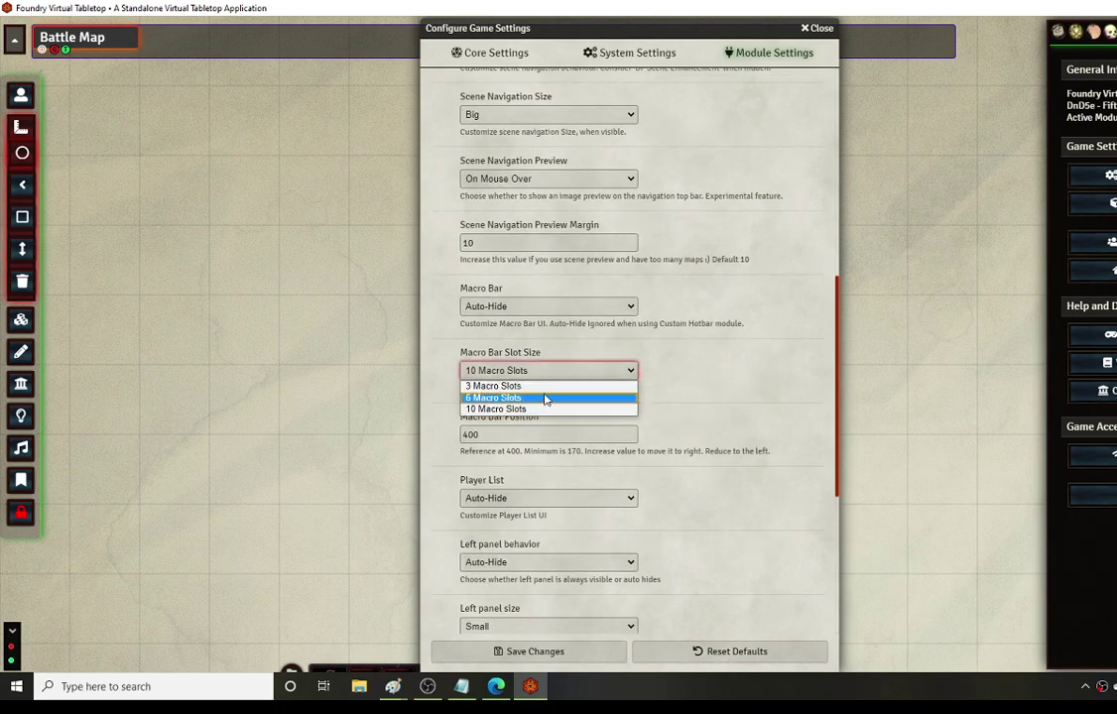
click(636, 368)
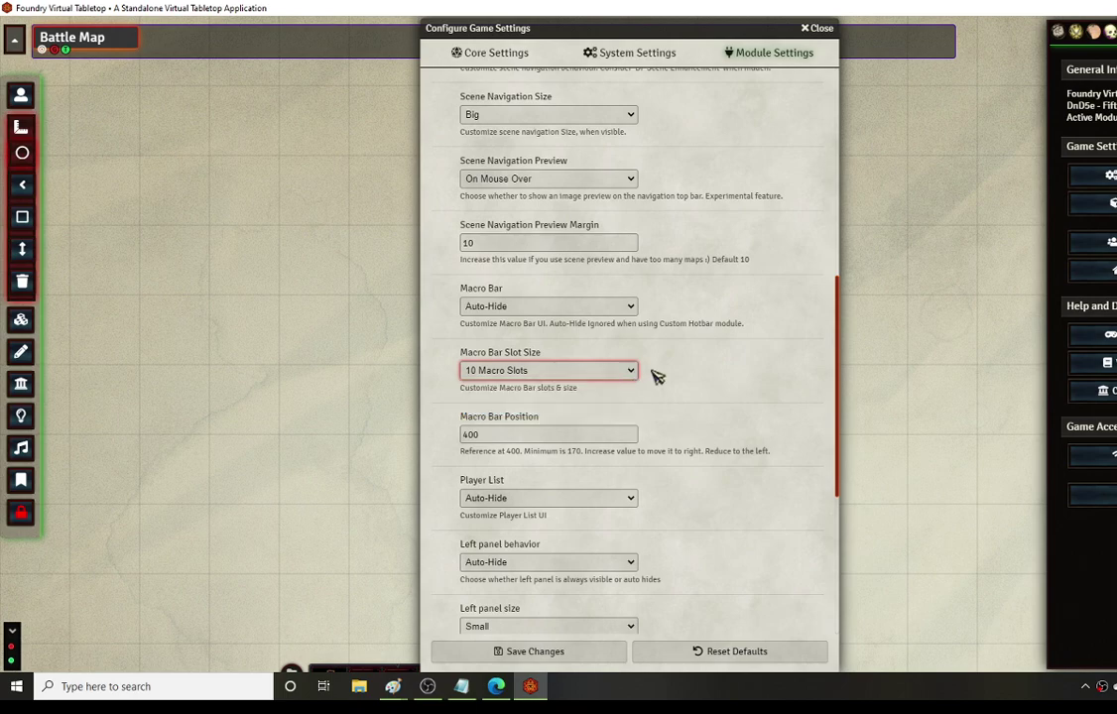
Step: Check the Foundry Logo Behaviour choices, set Foundry Logo Size to Small, and save the settings
scroll(730, 397, up, 1)
scroll(719, 380, up, 1)
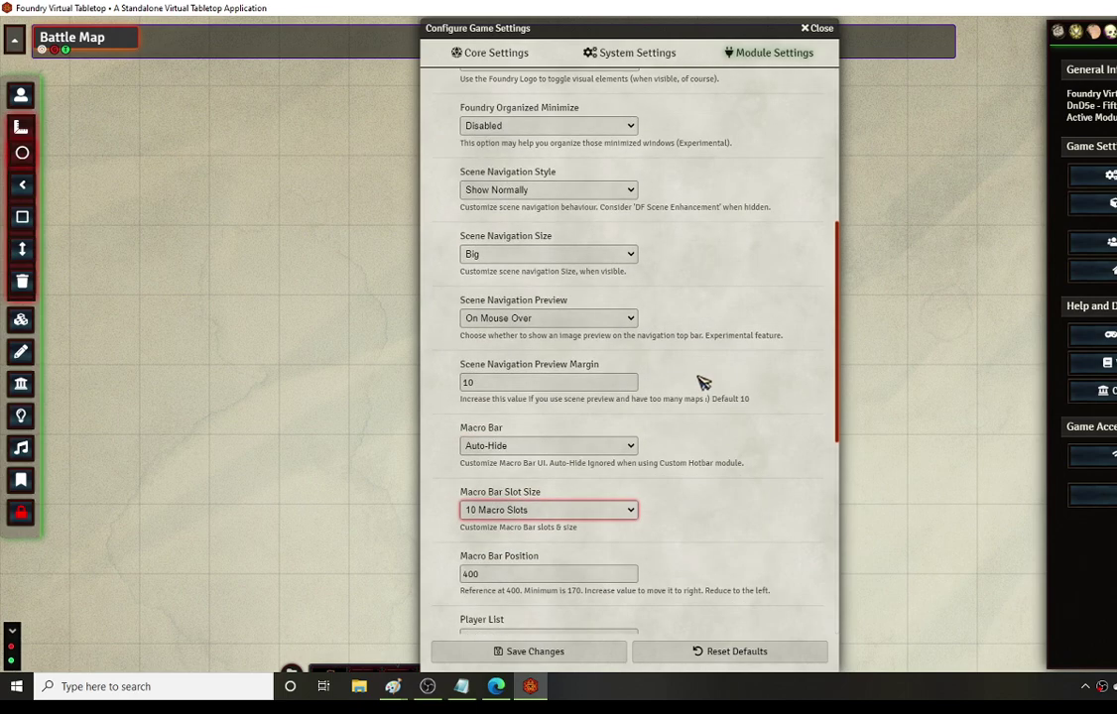
scroll(600, 348, up, 1)
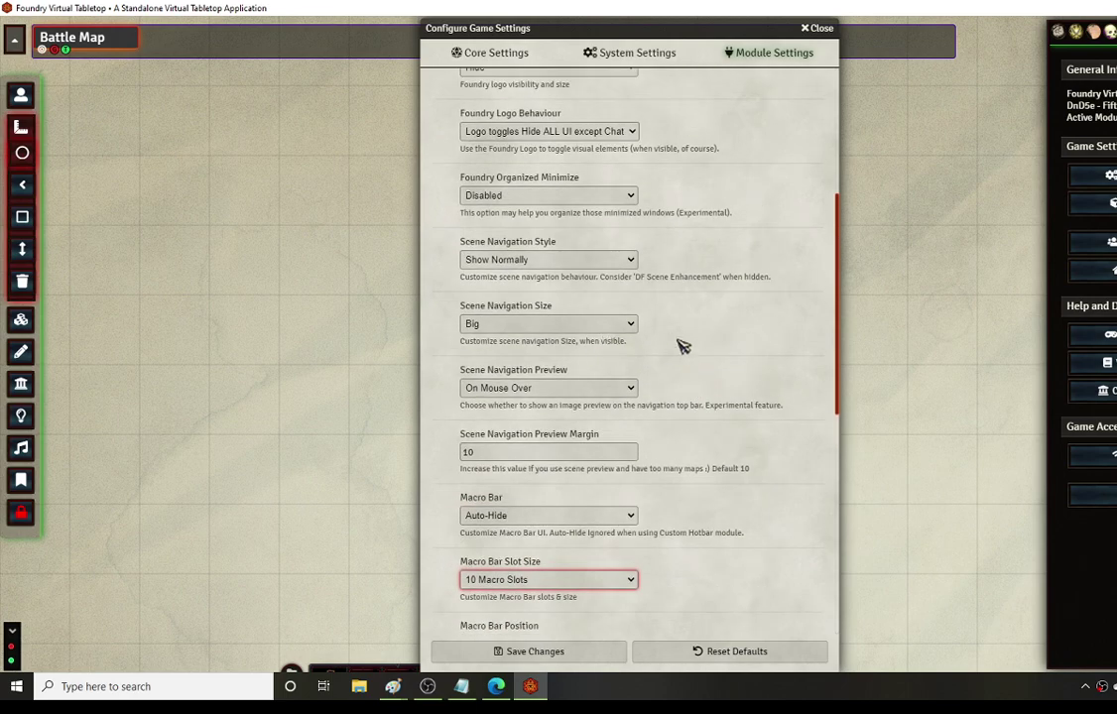
scroll(679, 341, up, 2)
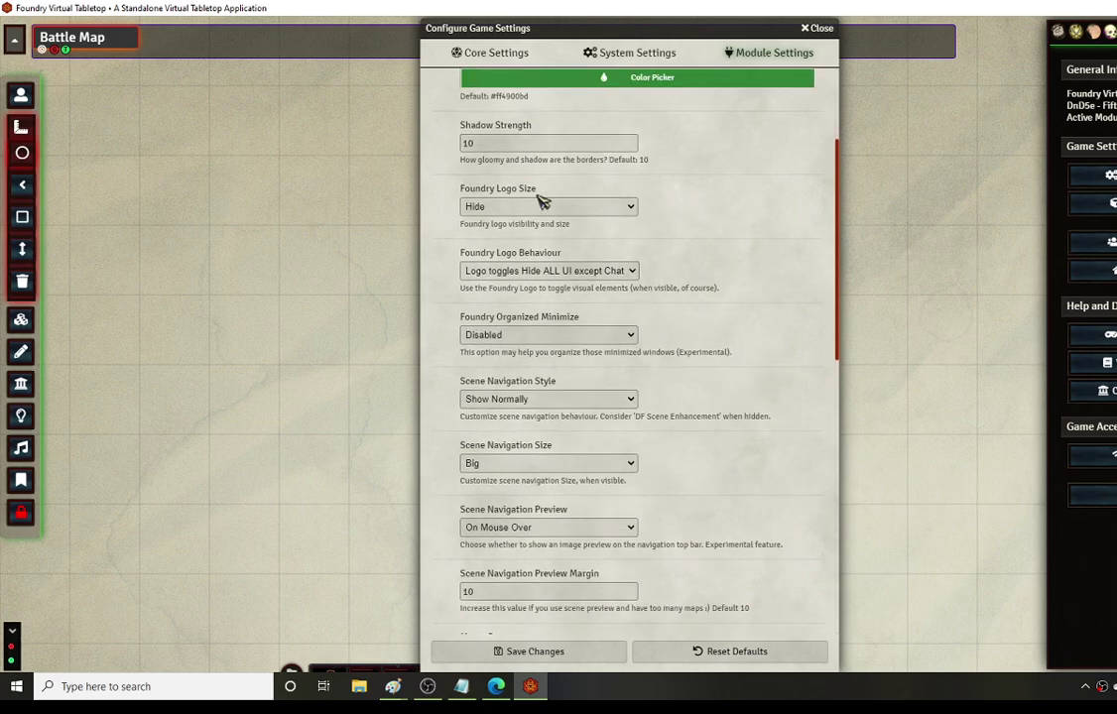
click(588, 276)
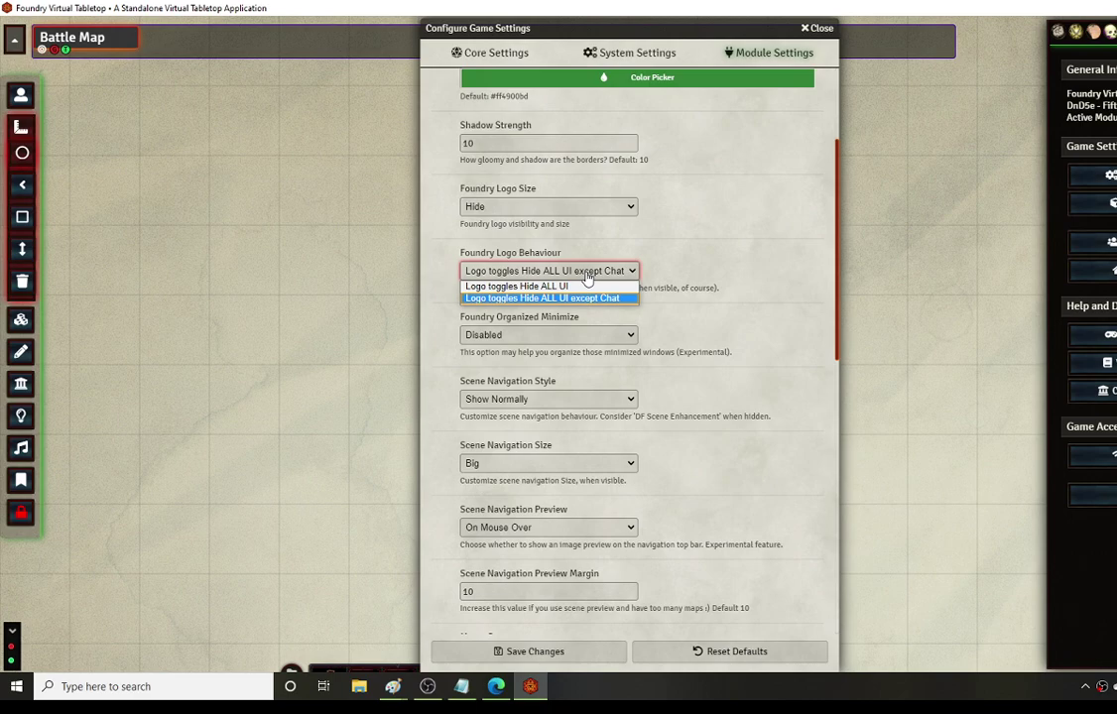
click(587, 277)
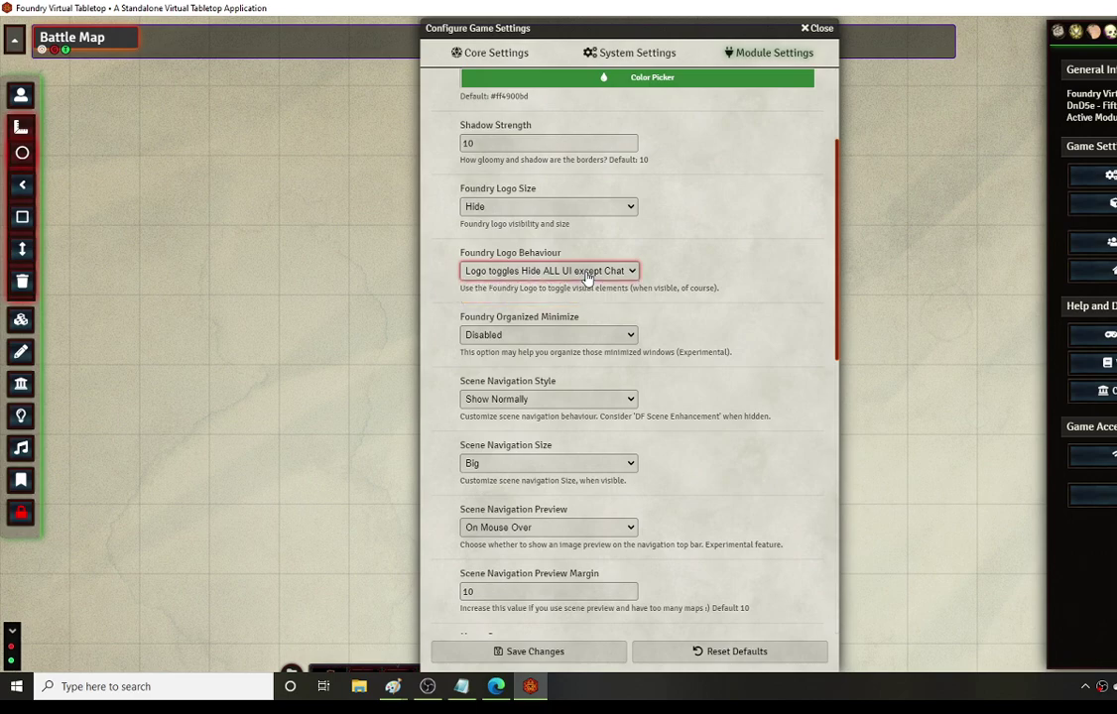
click(544, 208)
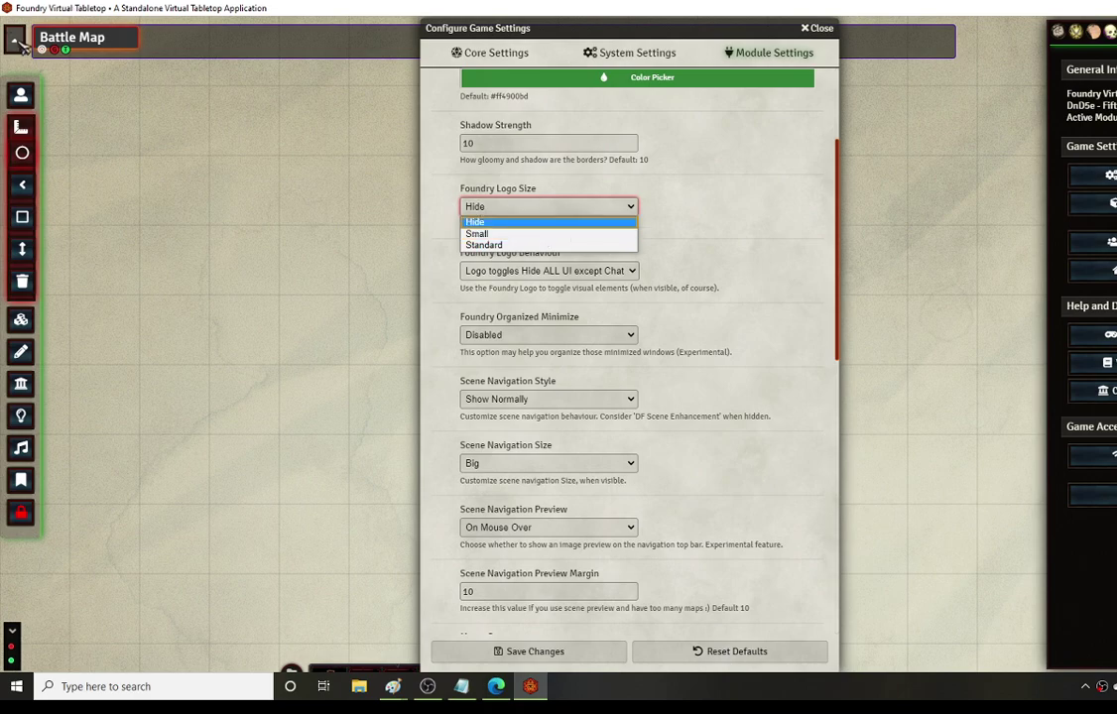
click(482, 233)
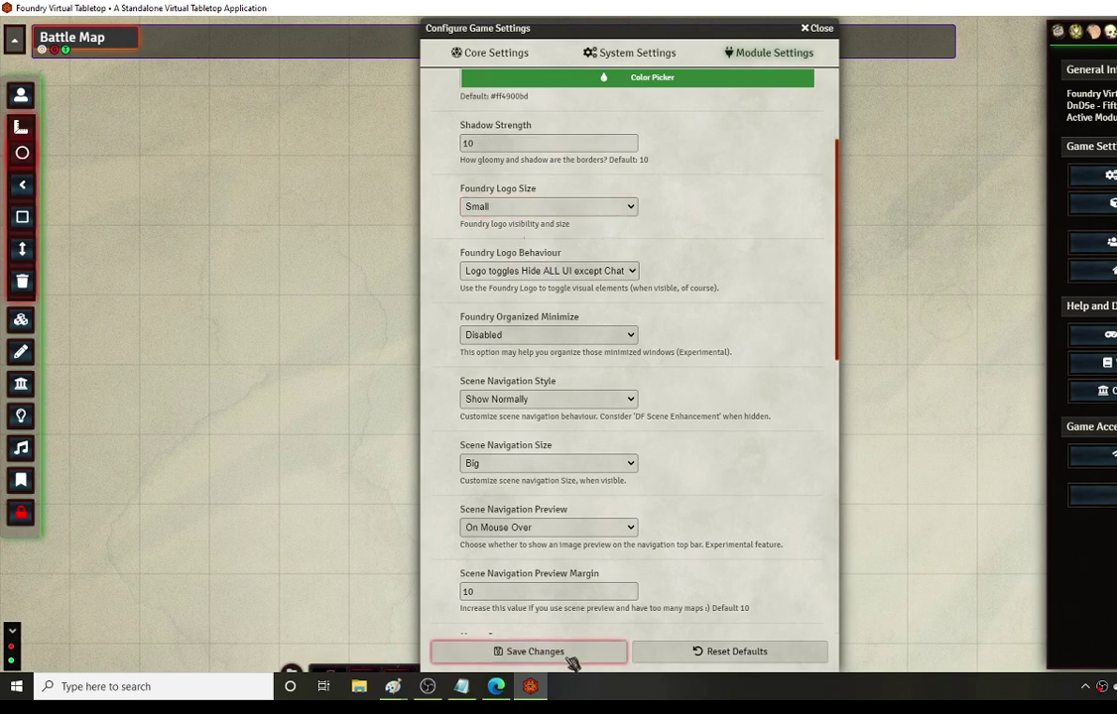
click(536, 652)
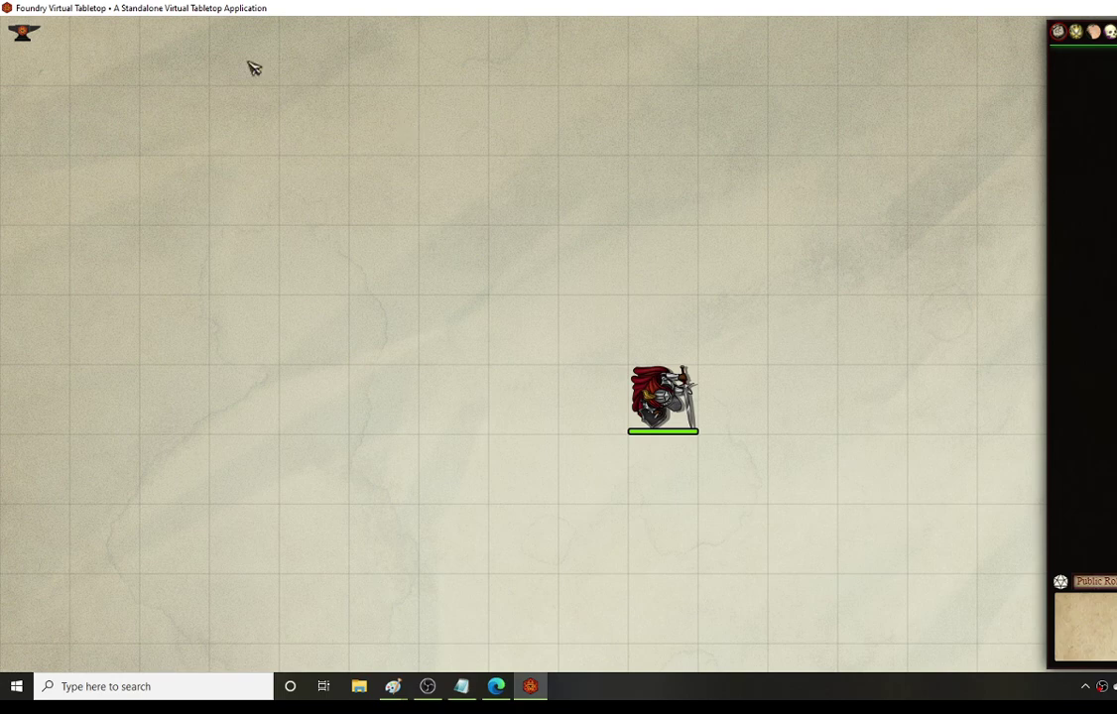
Step: Toggle the interface elements with the Foundry logo, leaving the scene navigation, left panel and macro bar shown
click(18, 34)
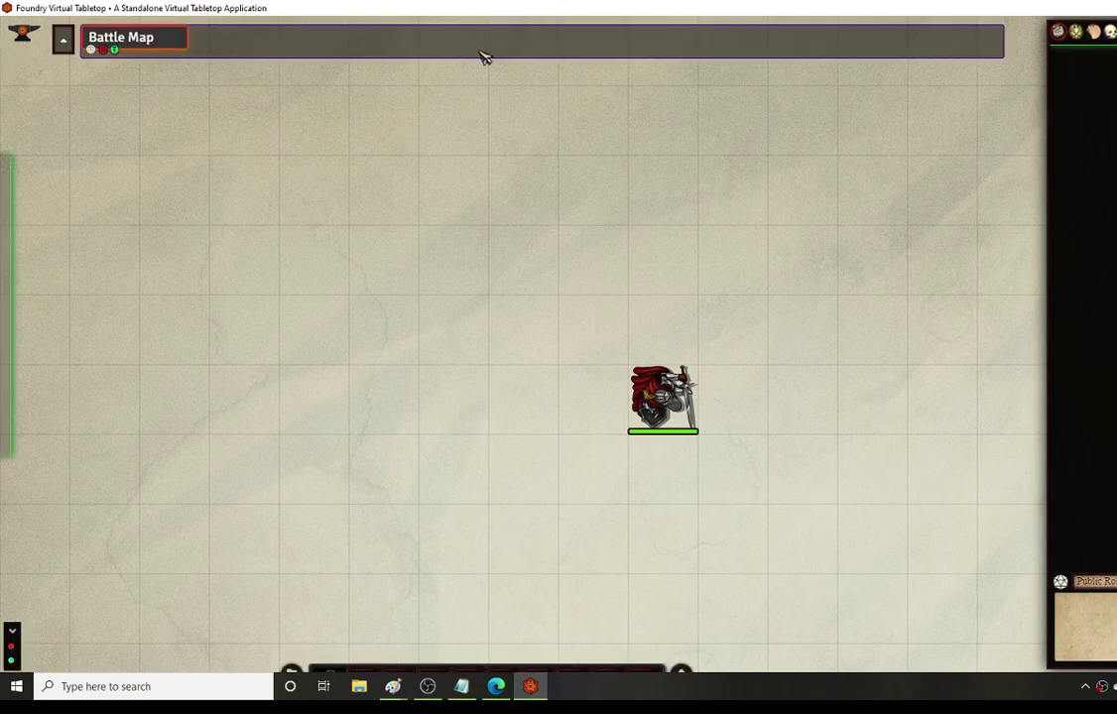
click(29, 37)
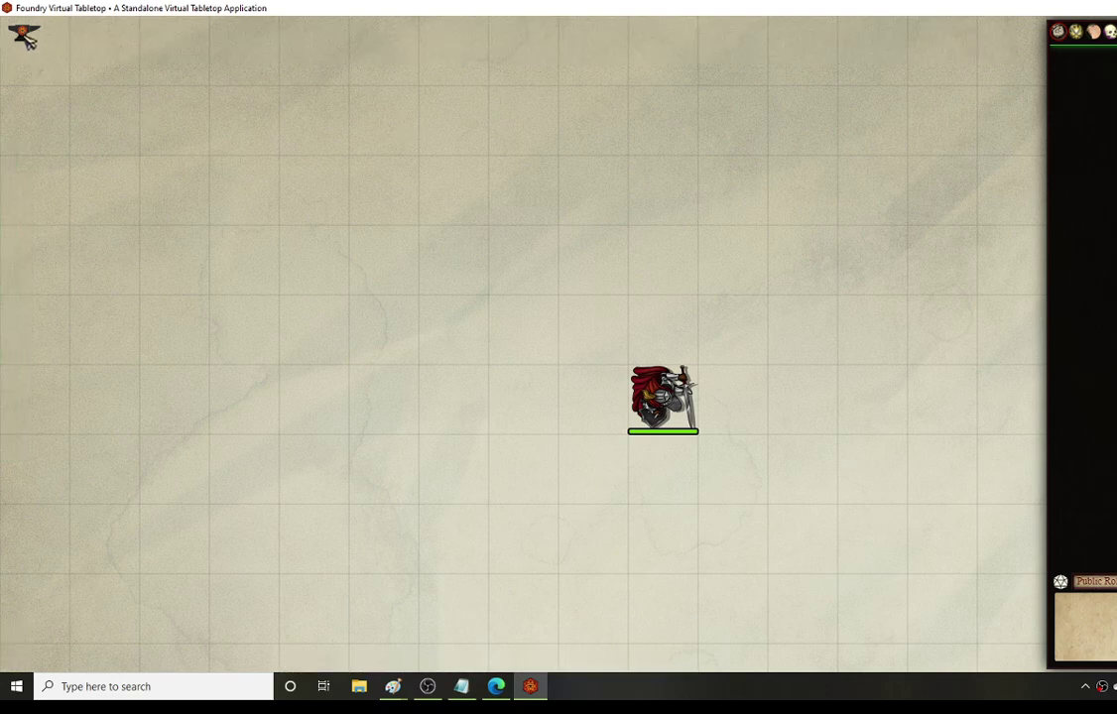
click(27, 37)
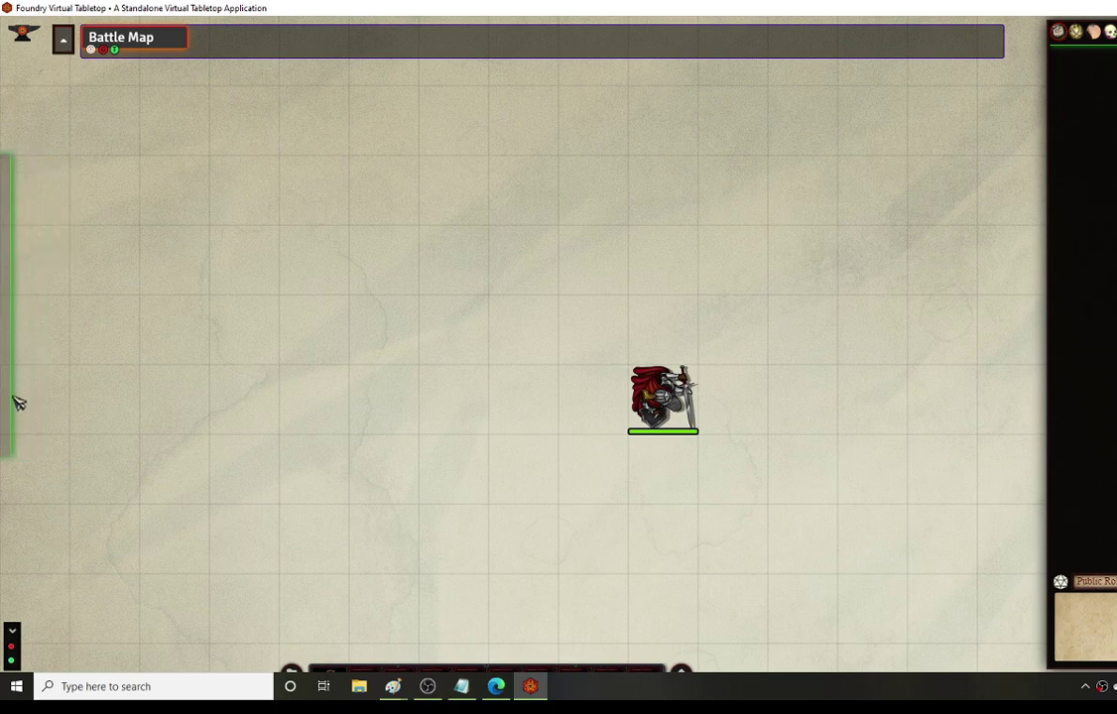
Step: Go through the left panel's control groups from measurement to journal notes to examine how their tools expand, ending on ambient sound
mouse_move(11, 304)
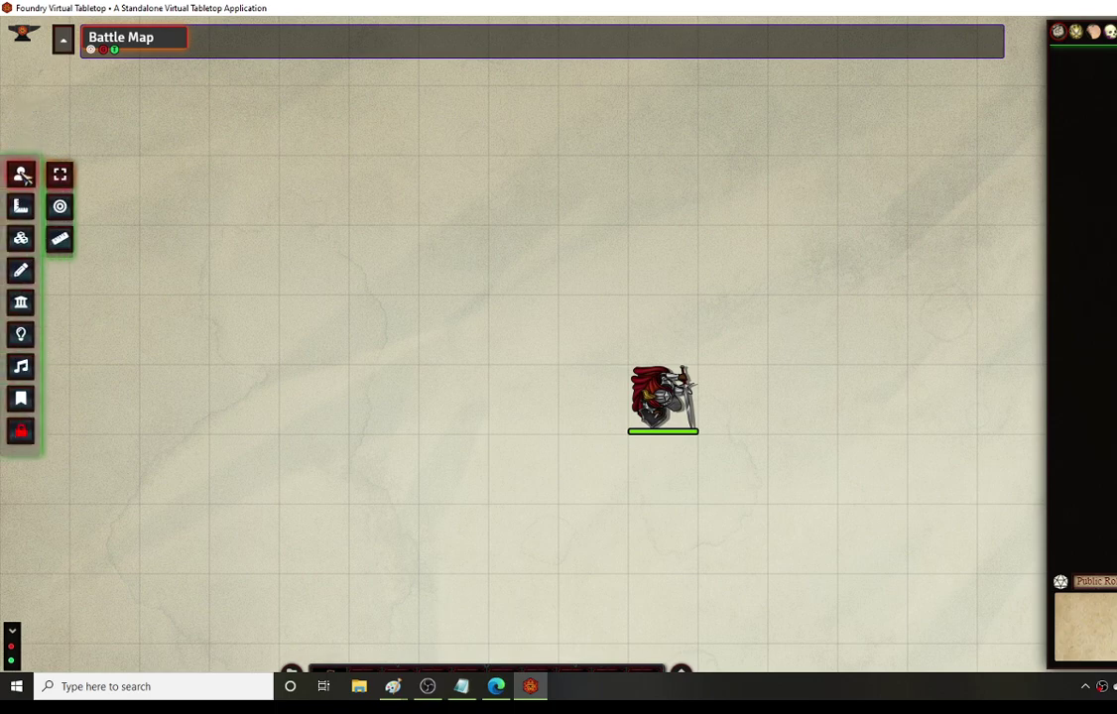
click(21, 205)
click(21, 238)
click(21, 270)
click(21, 306)
click(21, 336)
click(21, 367)
click(20, 396)
click(21, 368)
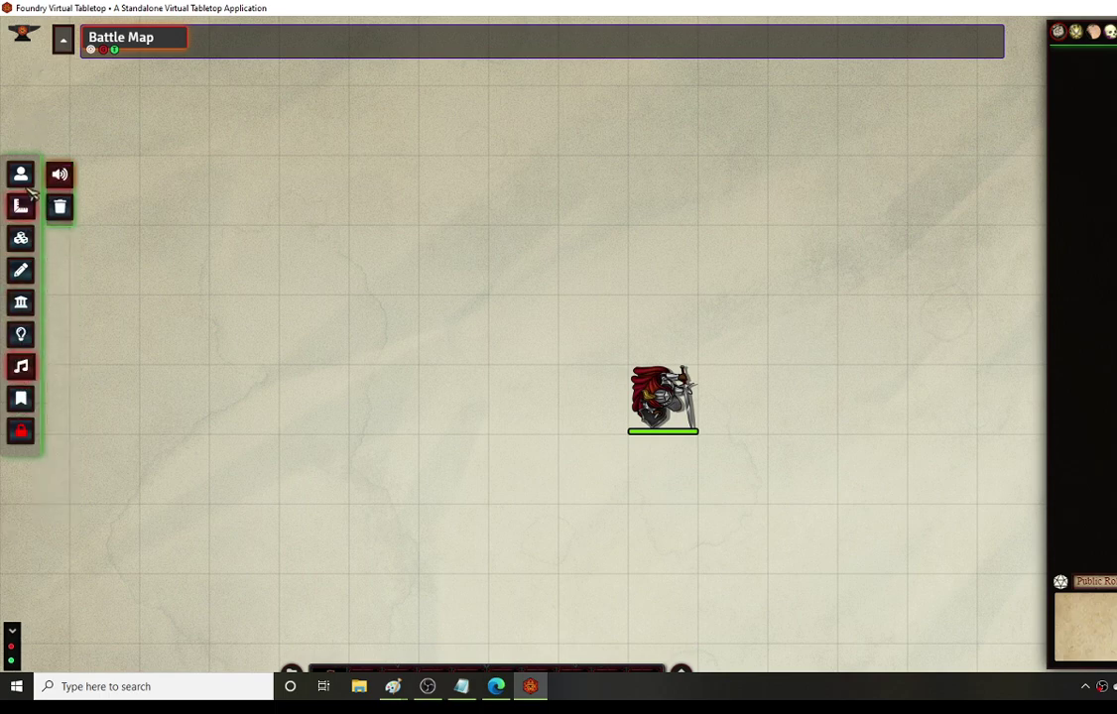
Step: Set Minimal UI's Foundry Logo Behaviour to toggle the entire interface including chat, and save the settings
click(23, 32)
click(24, 31)
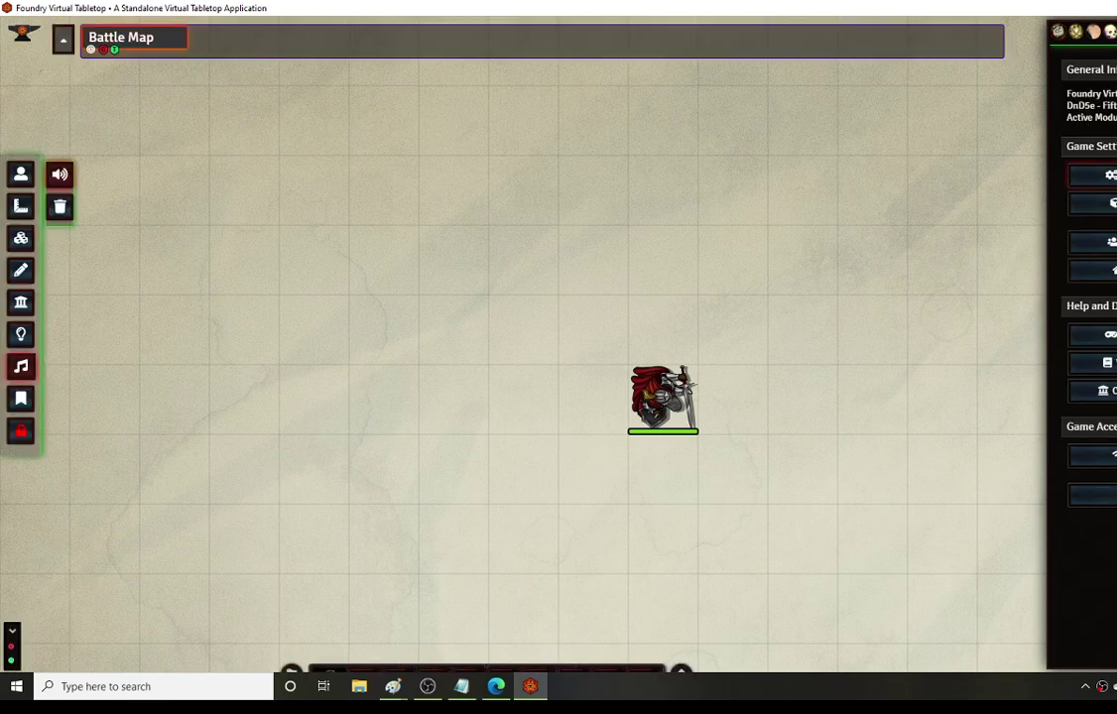
click(1106, 175)
click(773, 53)
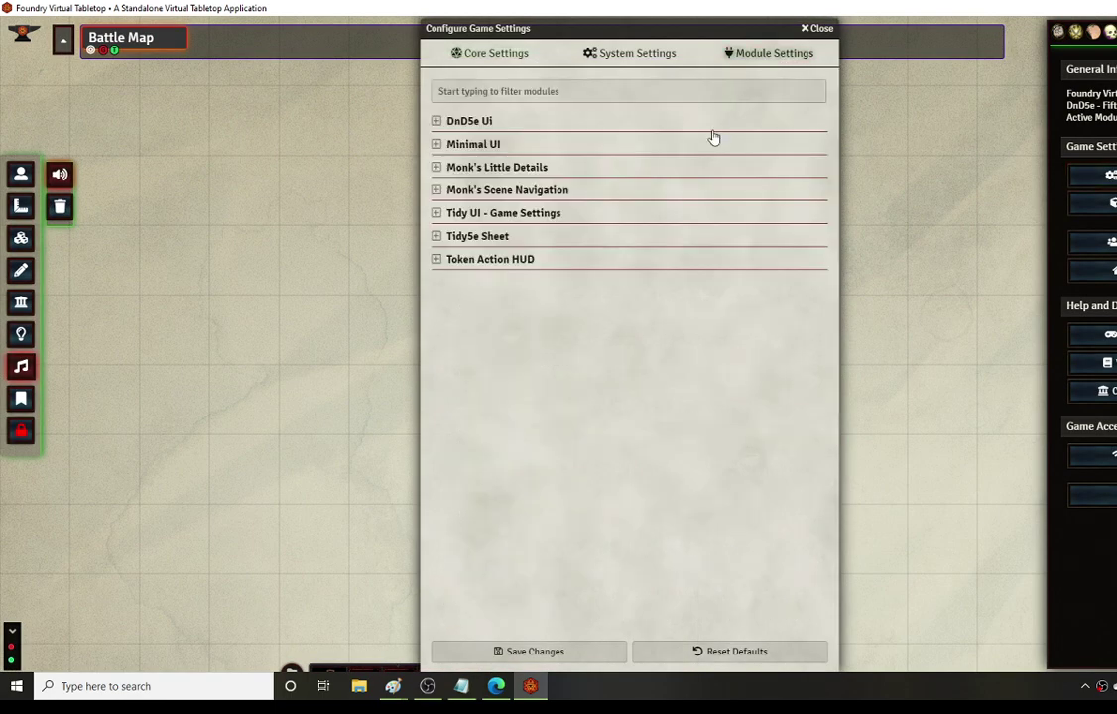
click(442, 147)
scroll(695, 367, down, 3)
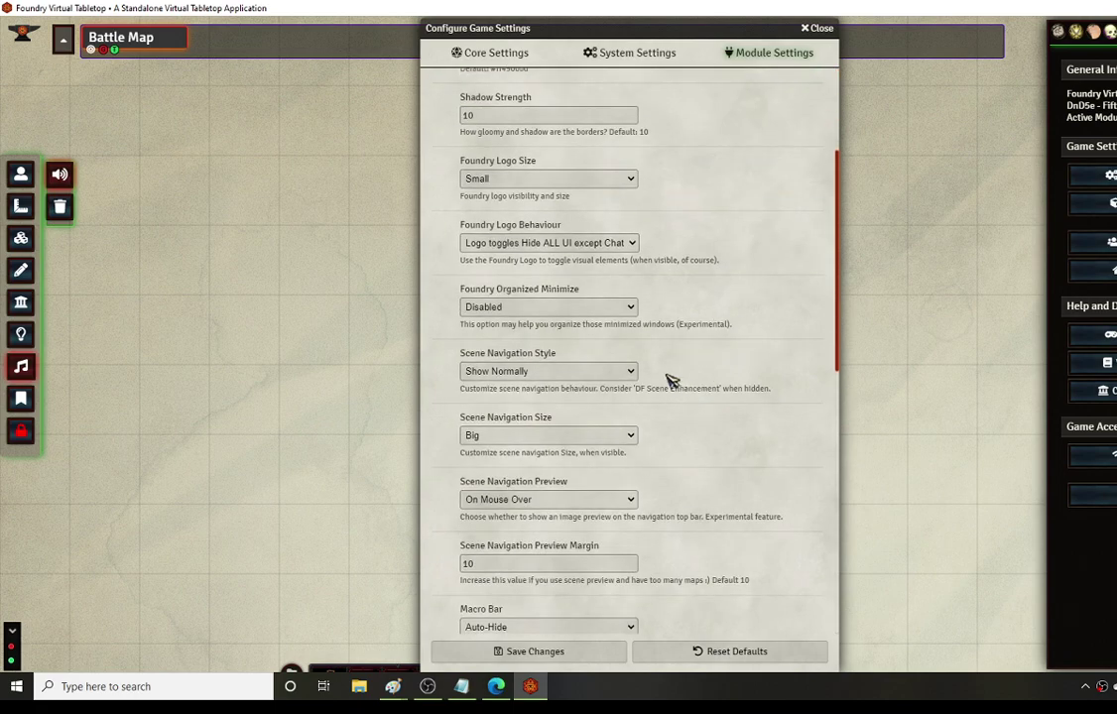
click(536, 242)
click(548, 259)
click(551, 657)
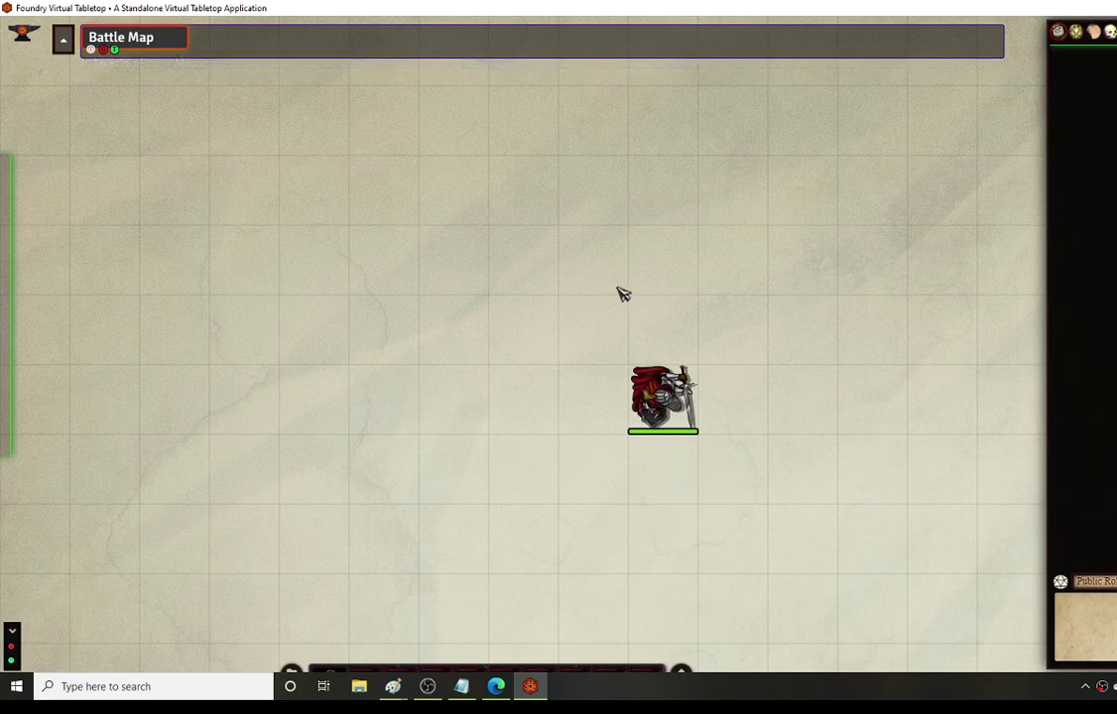
Step: Toggle the whole interface with the Foundry logo over the zoomed-out battle map, leaving everything hidden
click(26, 36)
scroll(885, 341, down, 8)
mouse_move(895, 379)
mouse_down()
mouse_move(758, 239)
mouse_move(886, 280)
mouse_move(901, 356)
mouse_up()
click(26, 38)
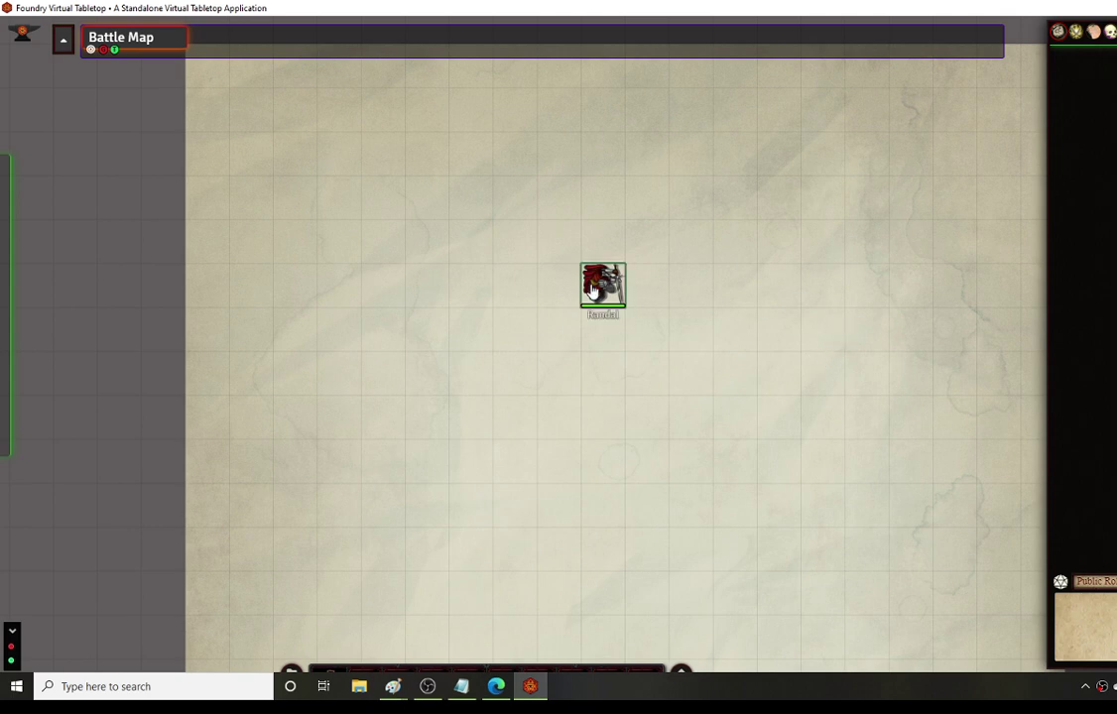
click(26, 37)
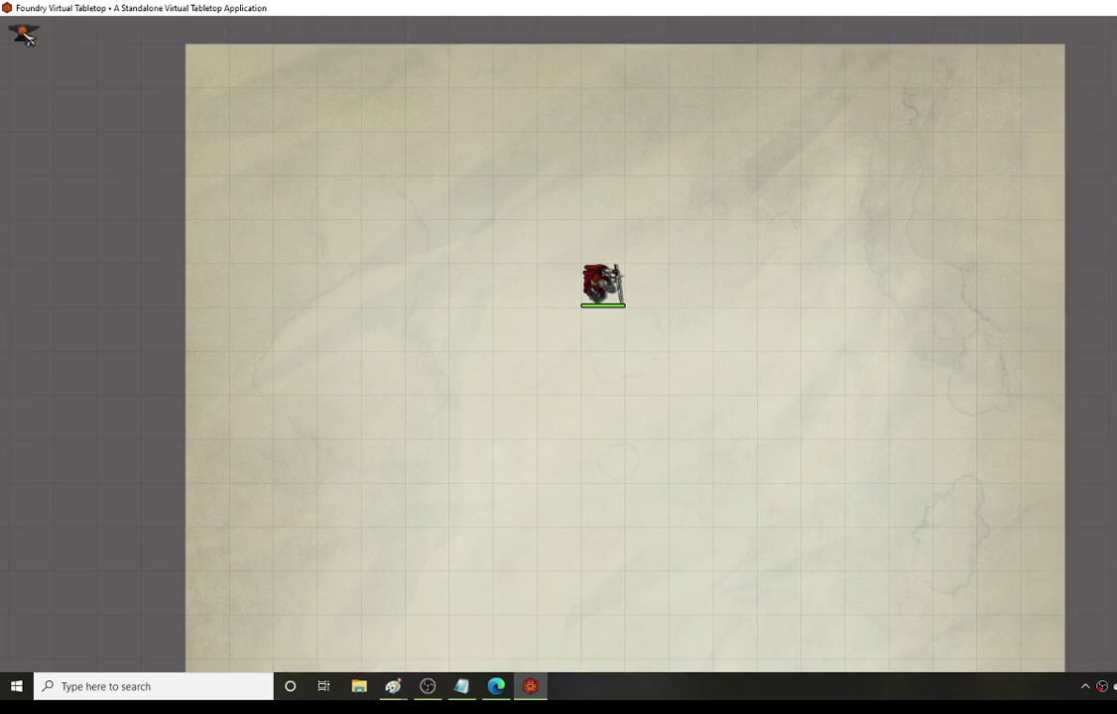
Step: Select the fighter token and move it around the map, ending two squares right and one square down from its start
click(592, 288)
key(Down)
key(Down)
key(Right)
key(Right)
key(Right)
key(Right)
key(Up)
key(Left)
key(Left)
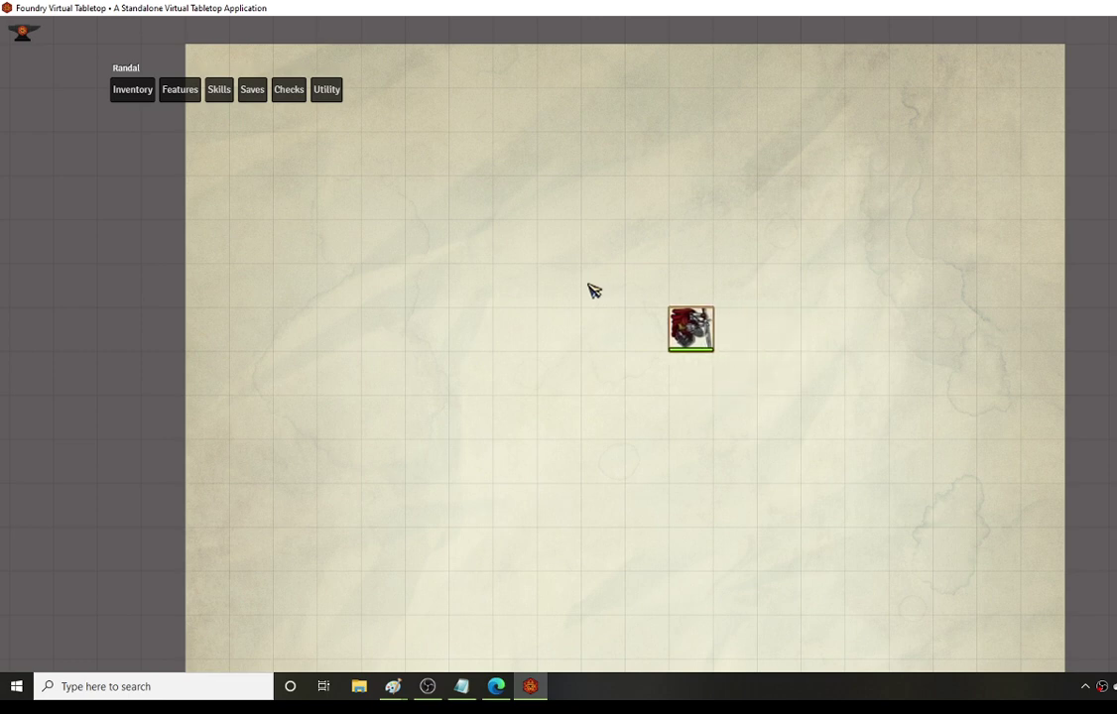
Step: Show and hide the interface again with the Foundry logo, and move the fighter token two squares down and three left
click(29, 36)
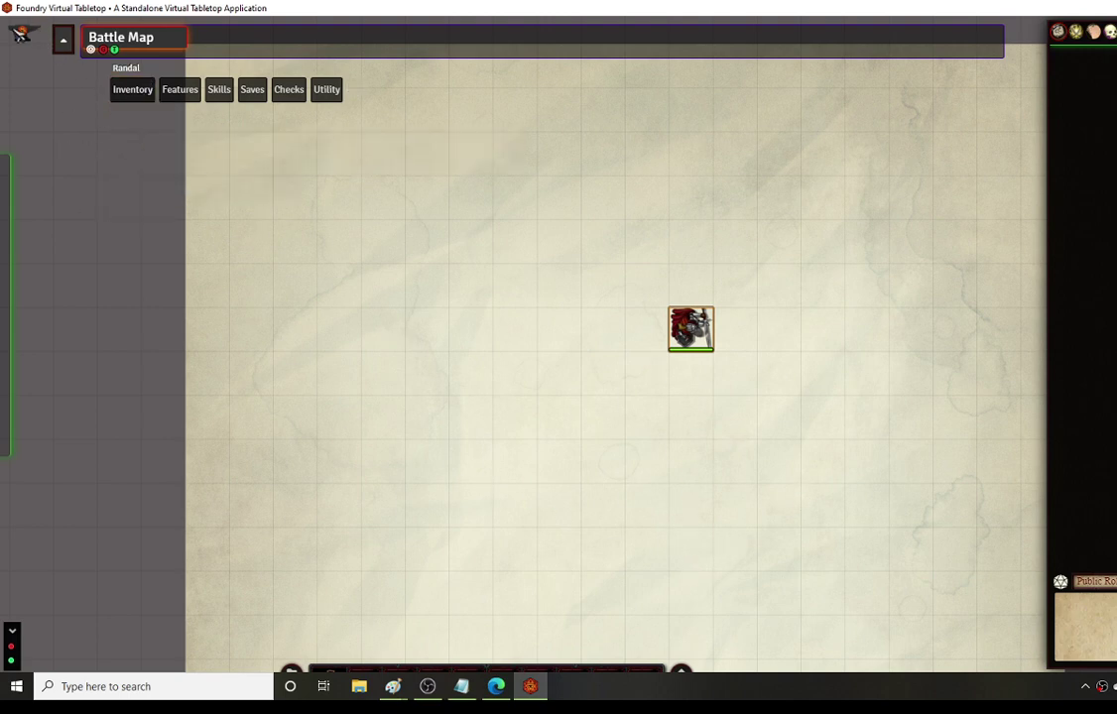
click(27, 37)
drag(775, 445, 690, 435)
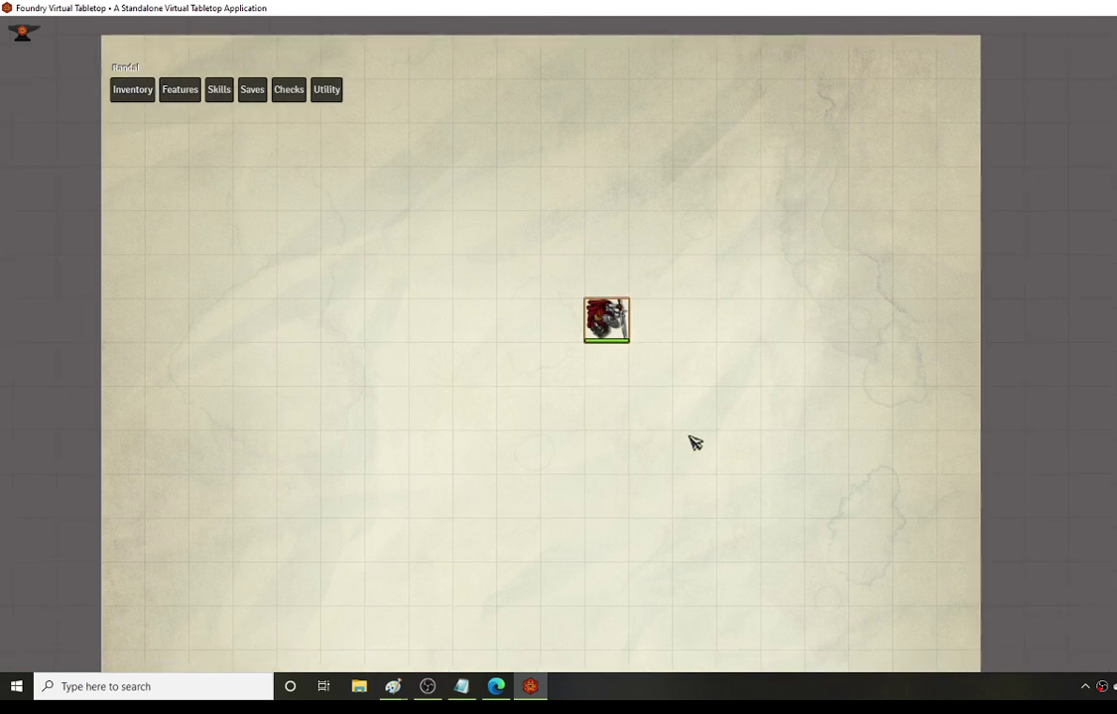
drag(665, 379, 699, 374)
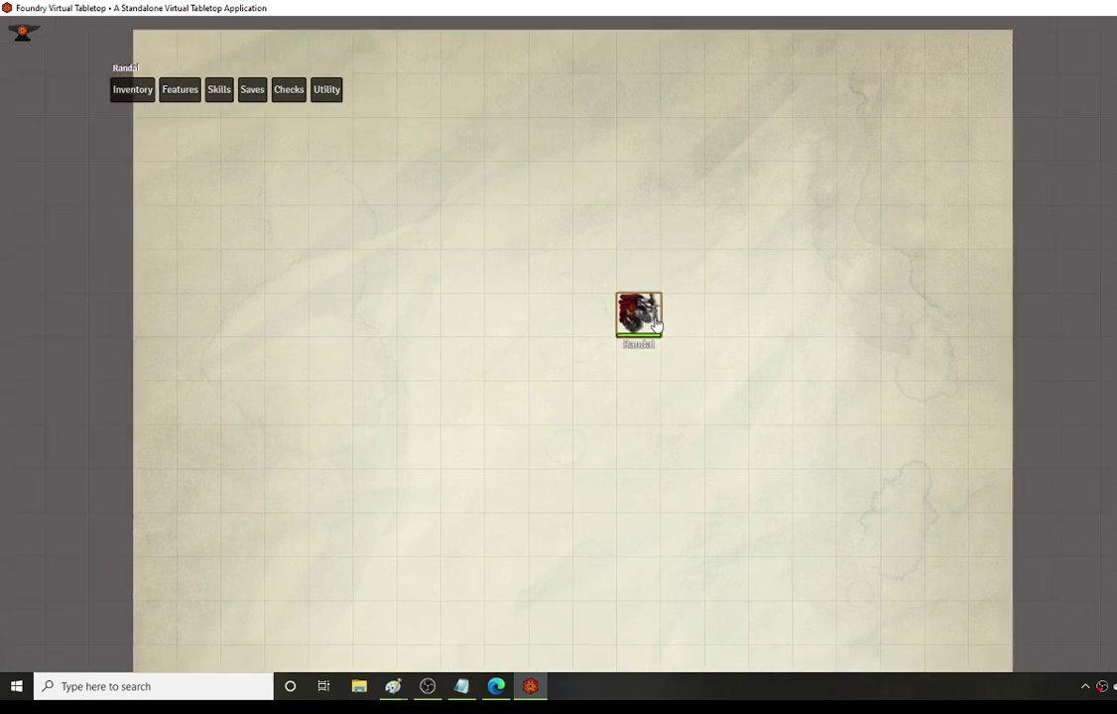
key(Down)
key(Down)
key(Left)
key(Left)
key(Left)
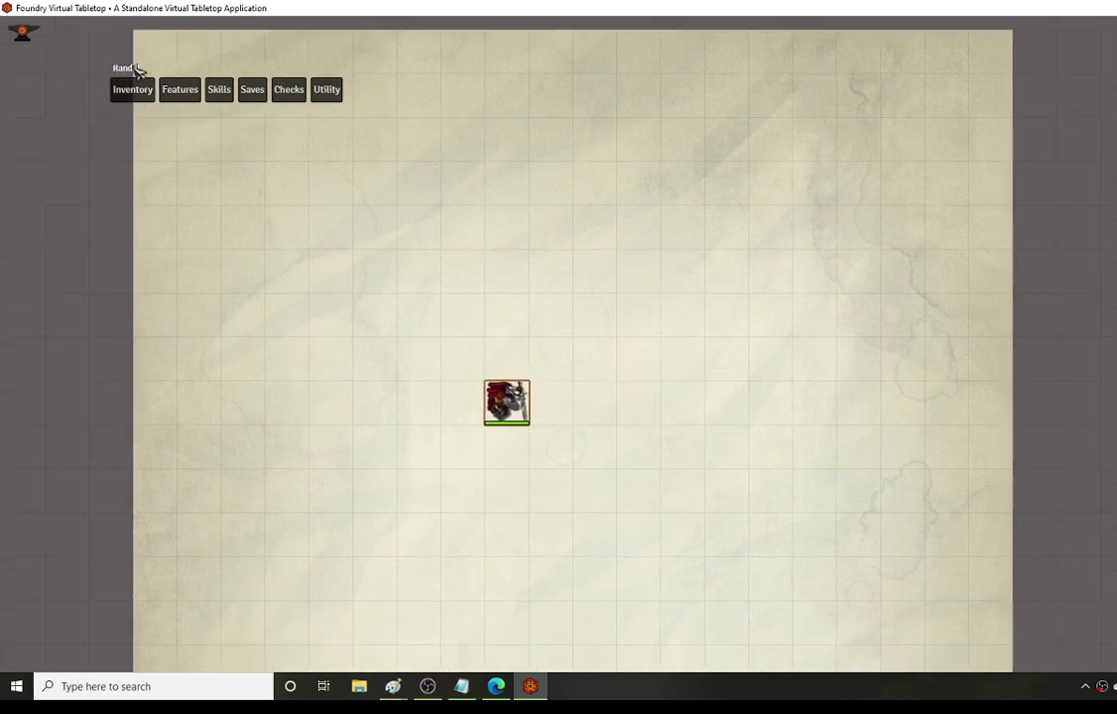
Step: Examine the Features, Utility and Inventory categories in the fighter token's action HUD
mouse_move(186, 89)
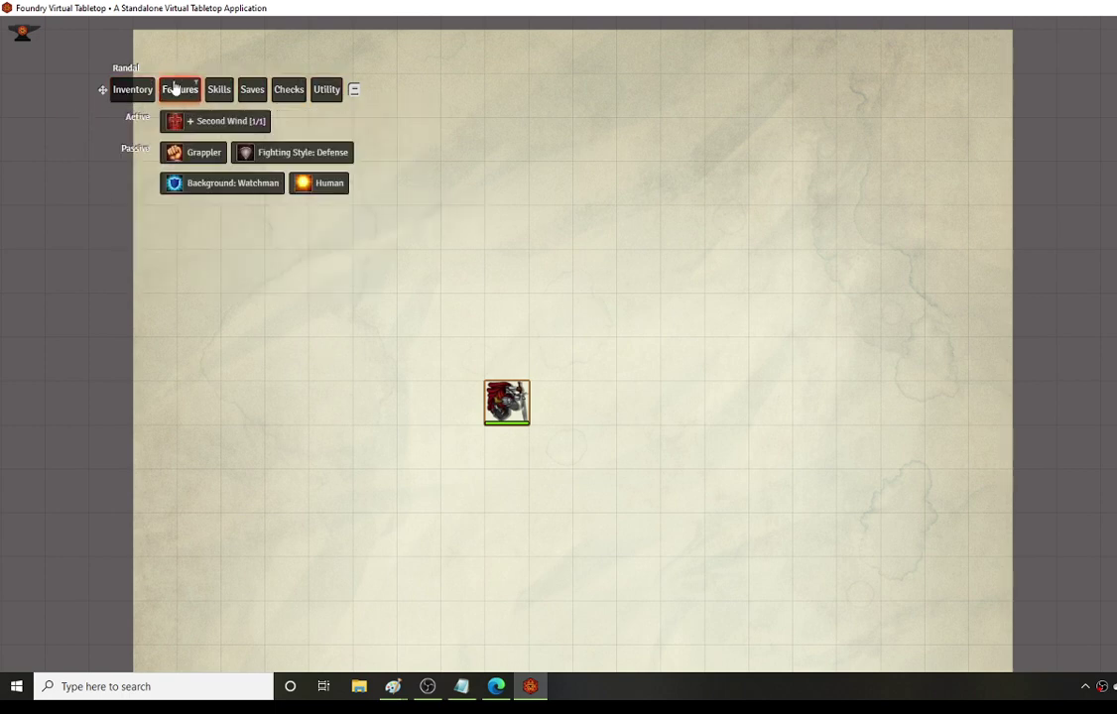
mouse_move(339, 95)
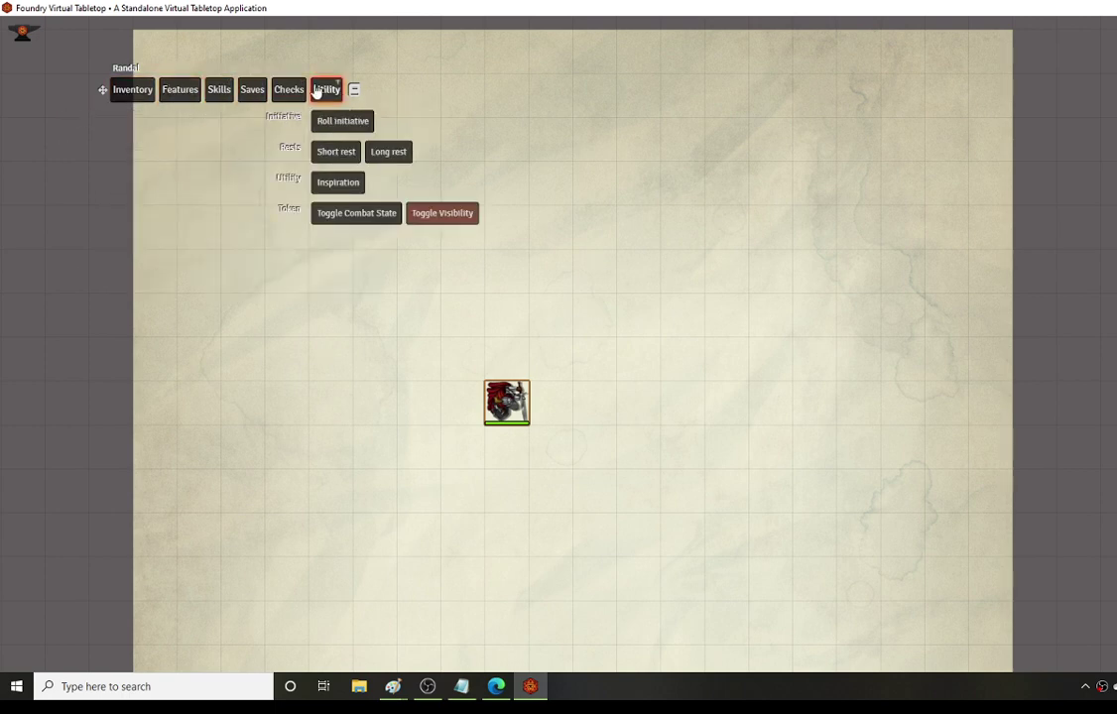
mouse_move(146, 96)
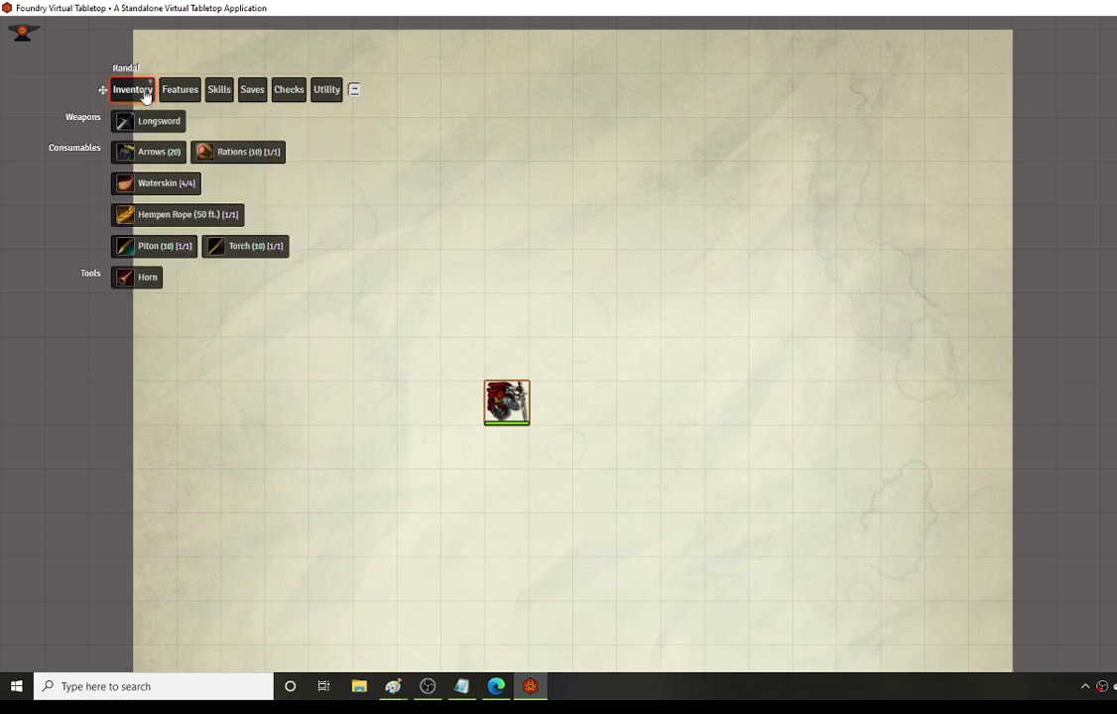
Step: Open the fighter's character sheet at its inventory and examine the Longbow's item card
double_click(506, 401)
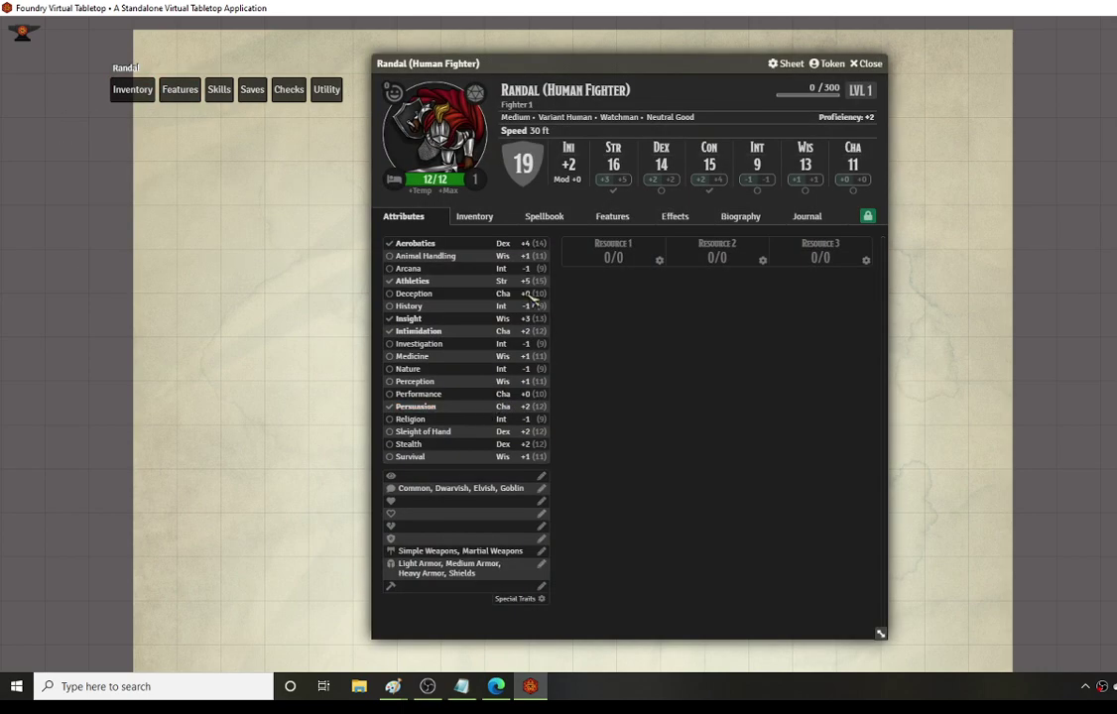
click(477, 218)
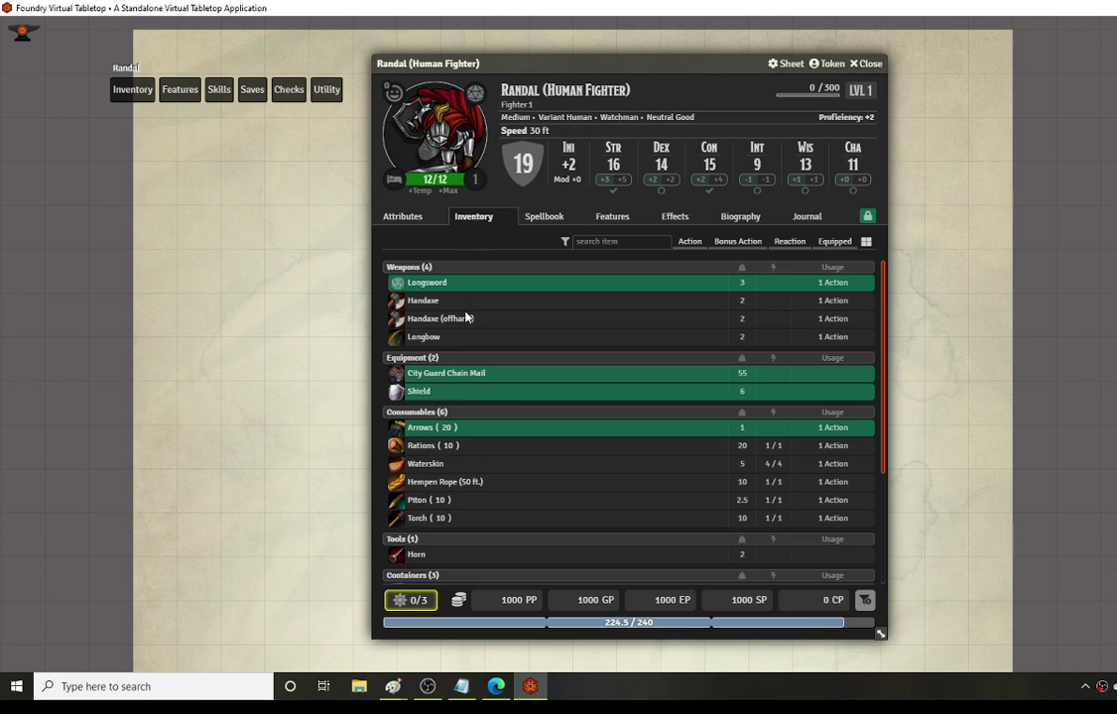
mouse_move(395, 340)
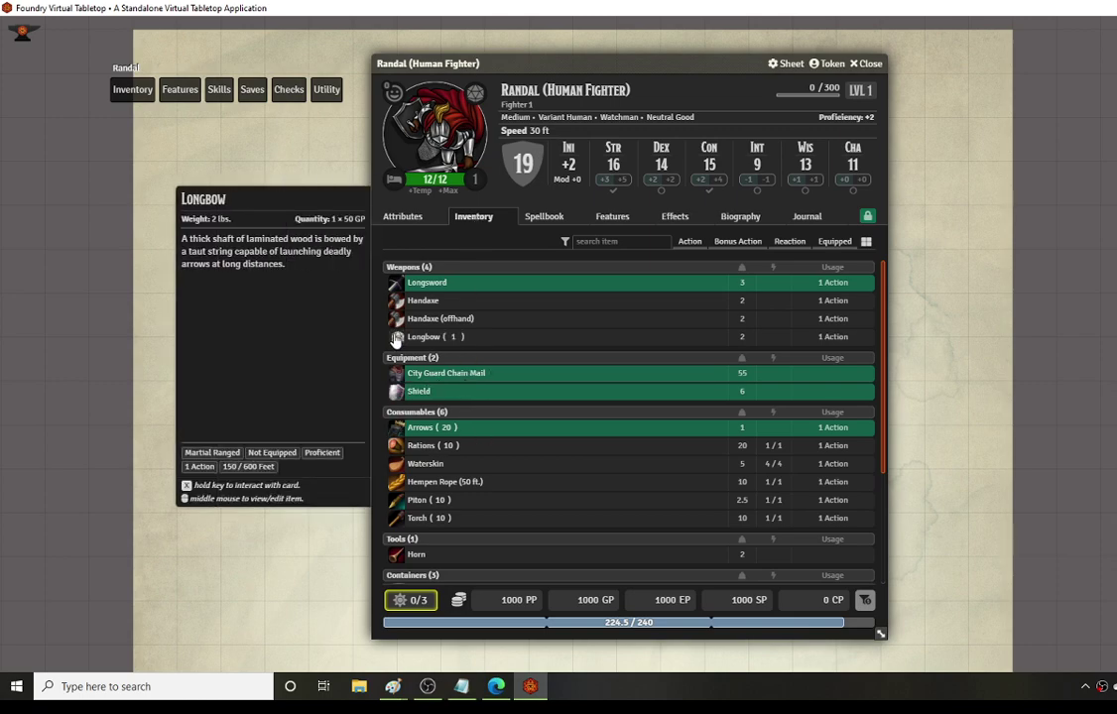
Step: View the Handaxe (offhand) item sheet and the Arrows item card, and close the fighter's character sheet
right_click(524, 318)
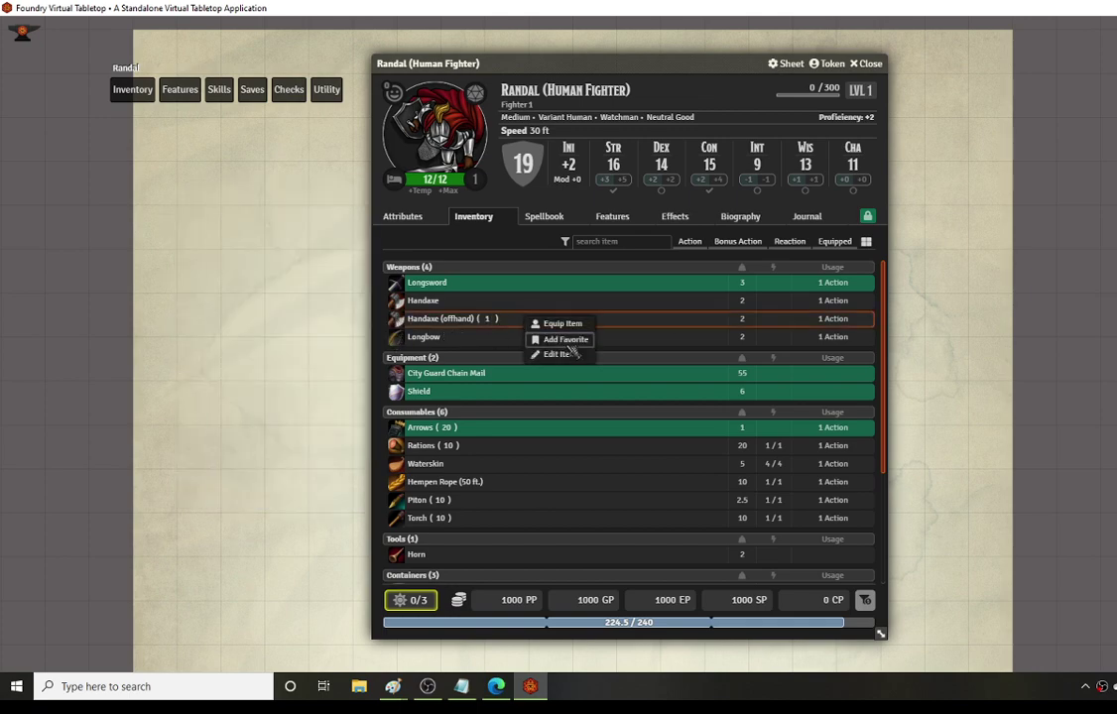
click(571, 354)
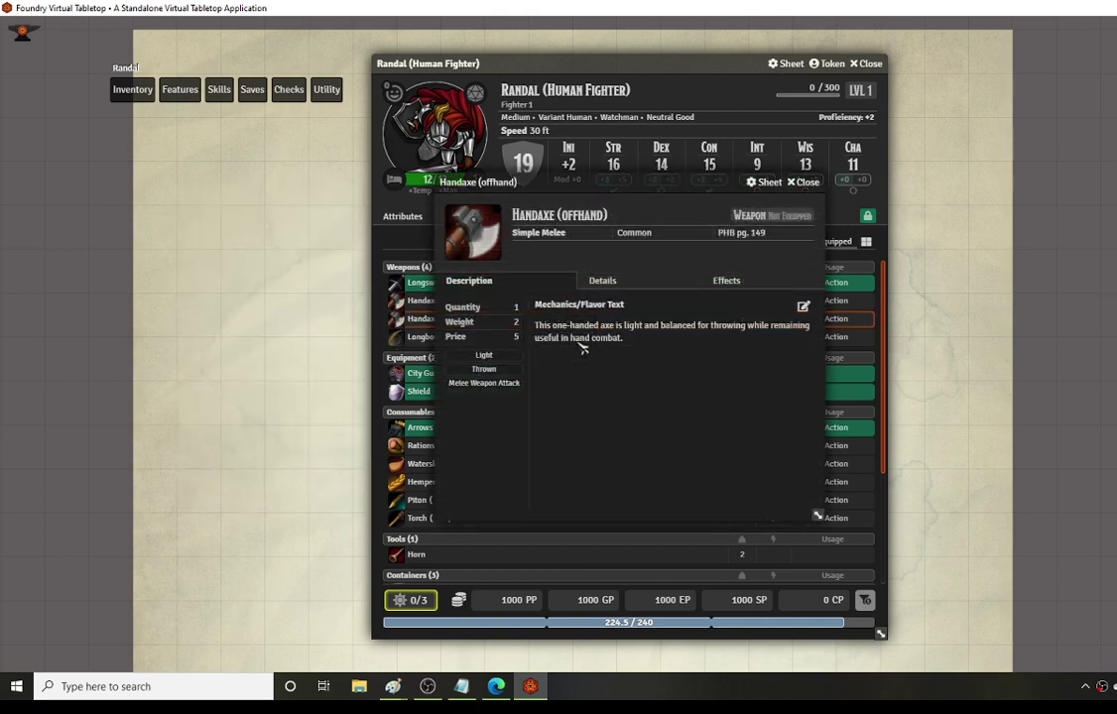
click(801, 181)
mouse_move(415, 285)
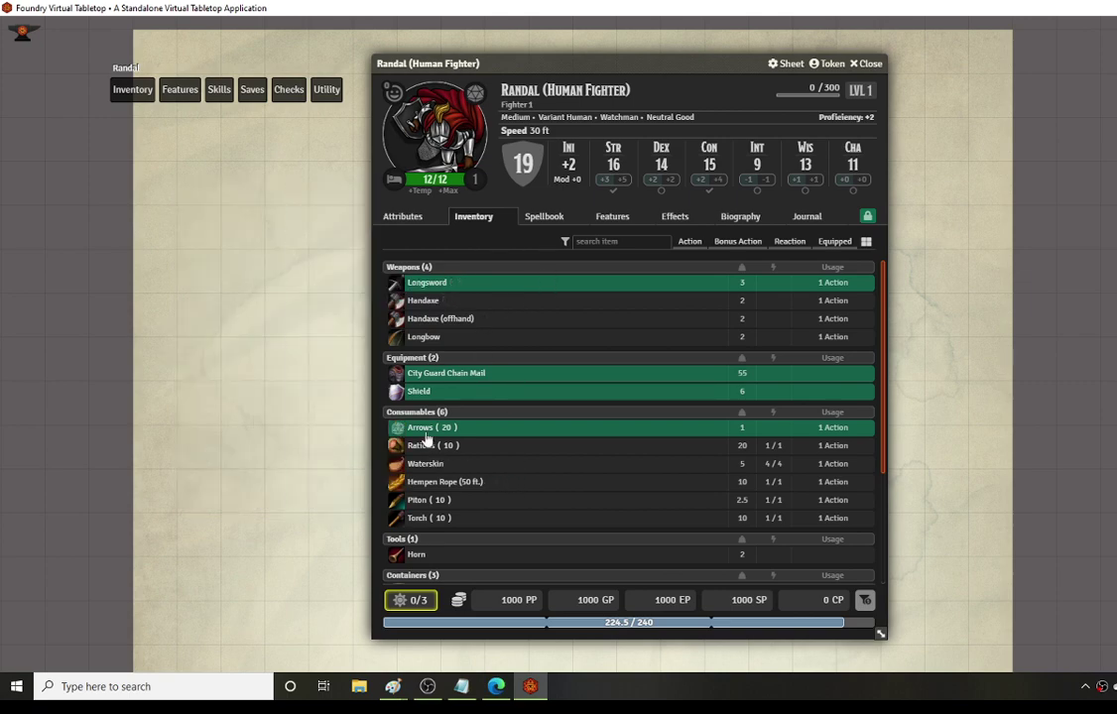
mouse_move(427, 433)
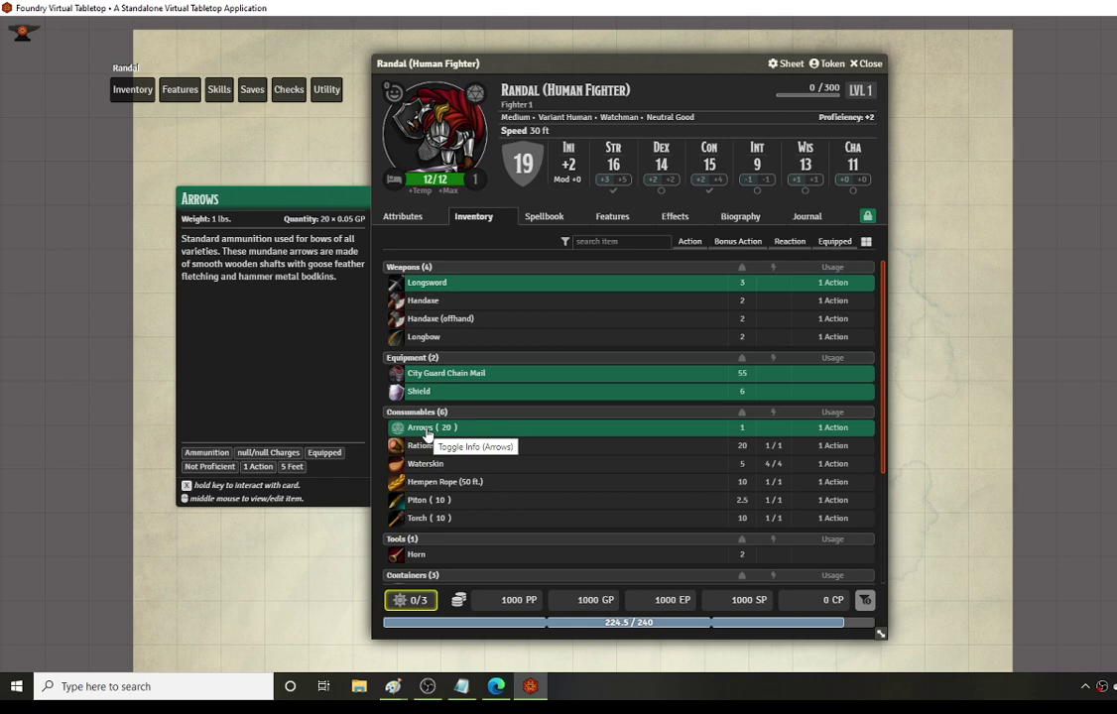
click(865, 63)
Step: Show the interface again with the Foundry logo and bring up the chat log
click(25, 37)
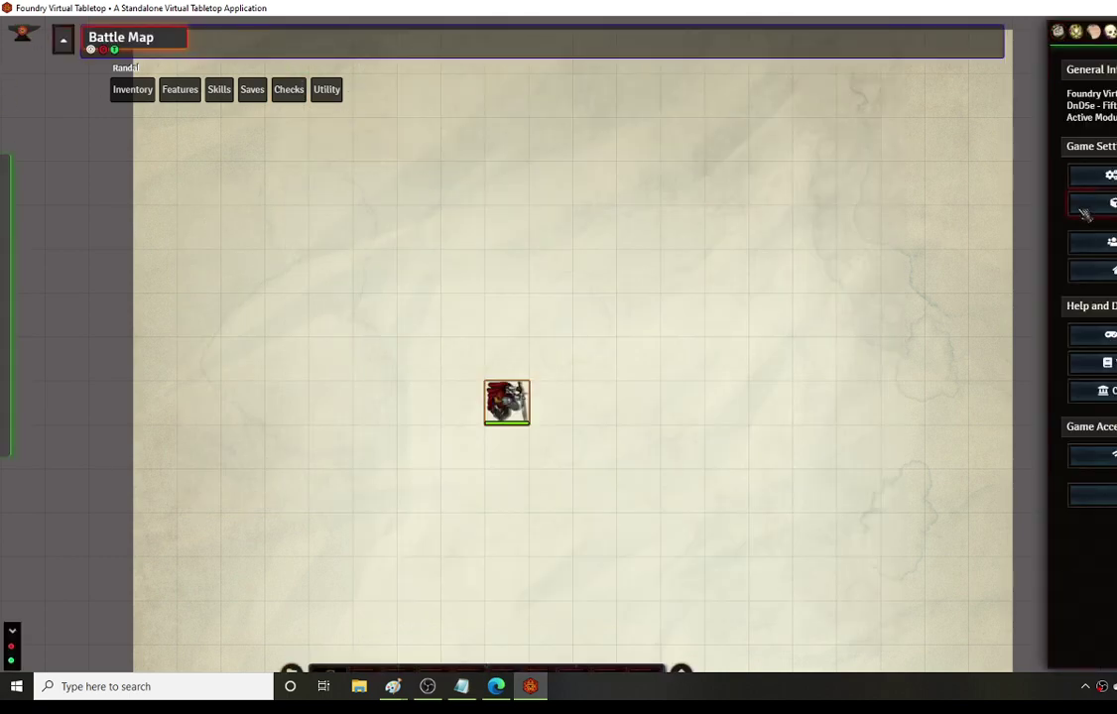
click(1059, 32)
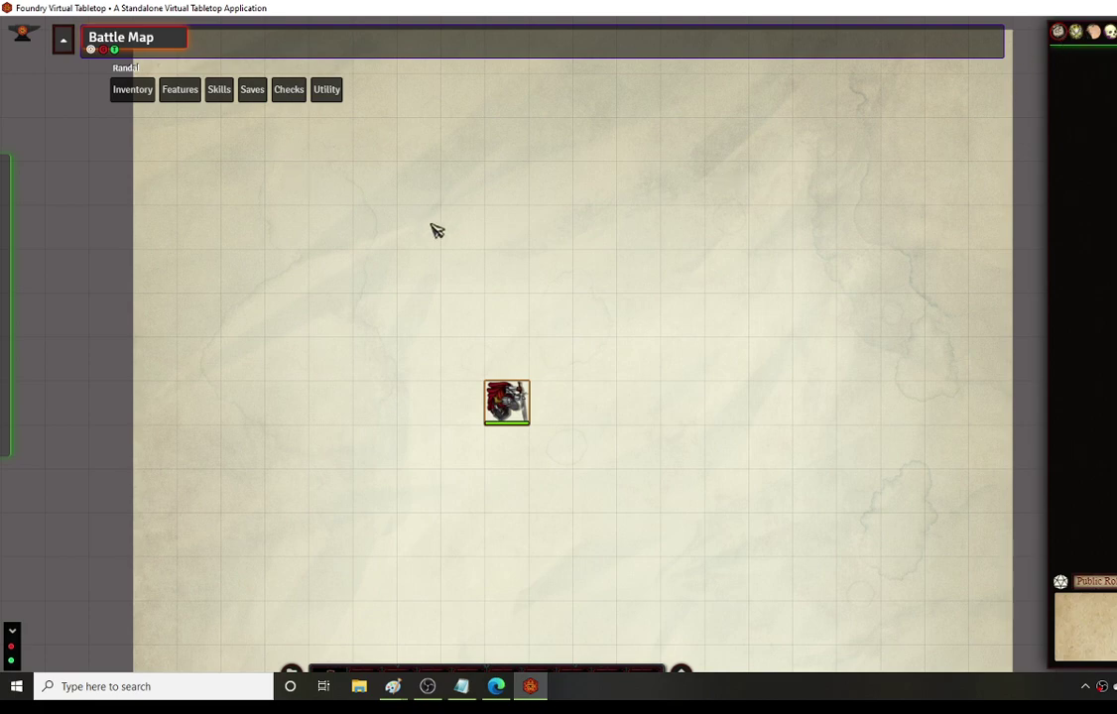
key(Escape)
click(600, 337)
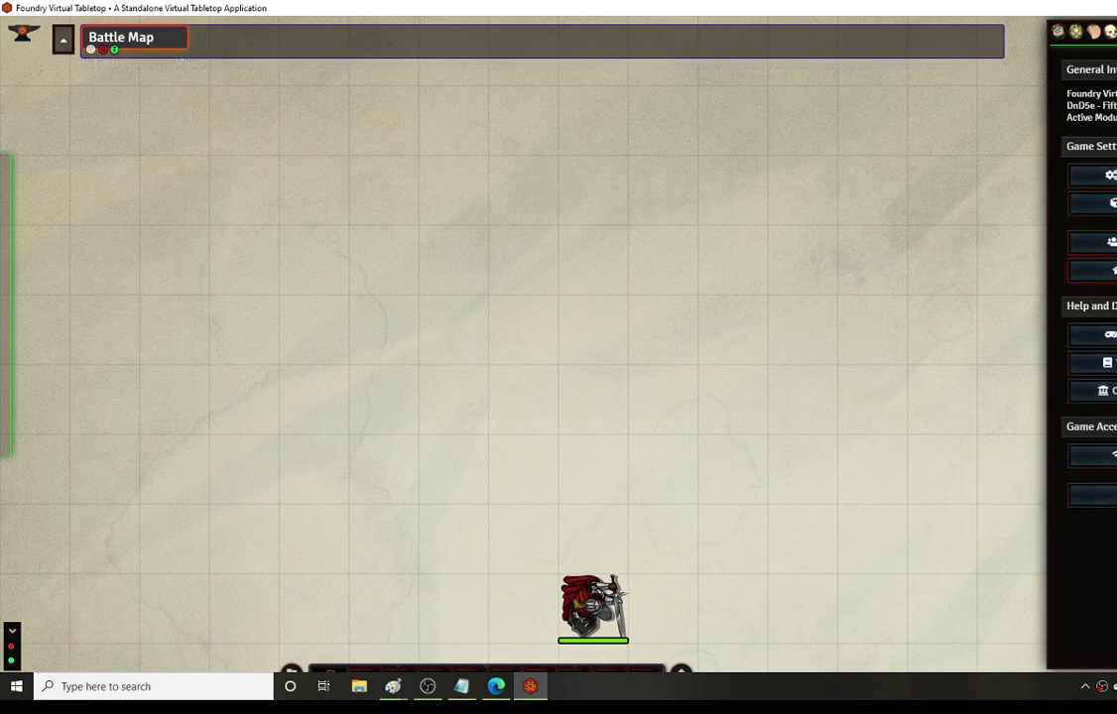
Step: Return to the Configuration and Setup screen and relaunch the Test World
click(1092, 271)
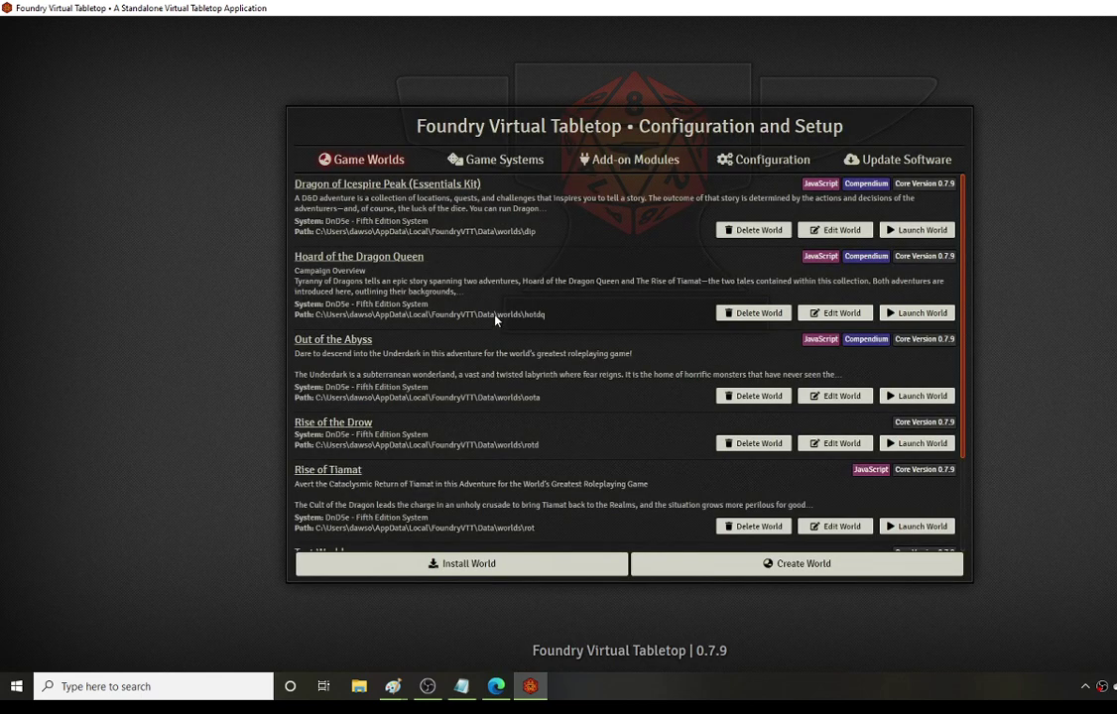
scroll(674, 451, down, 3)
click(918, 450)
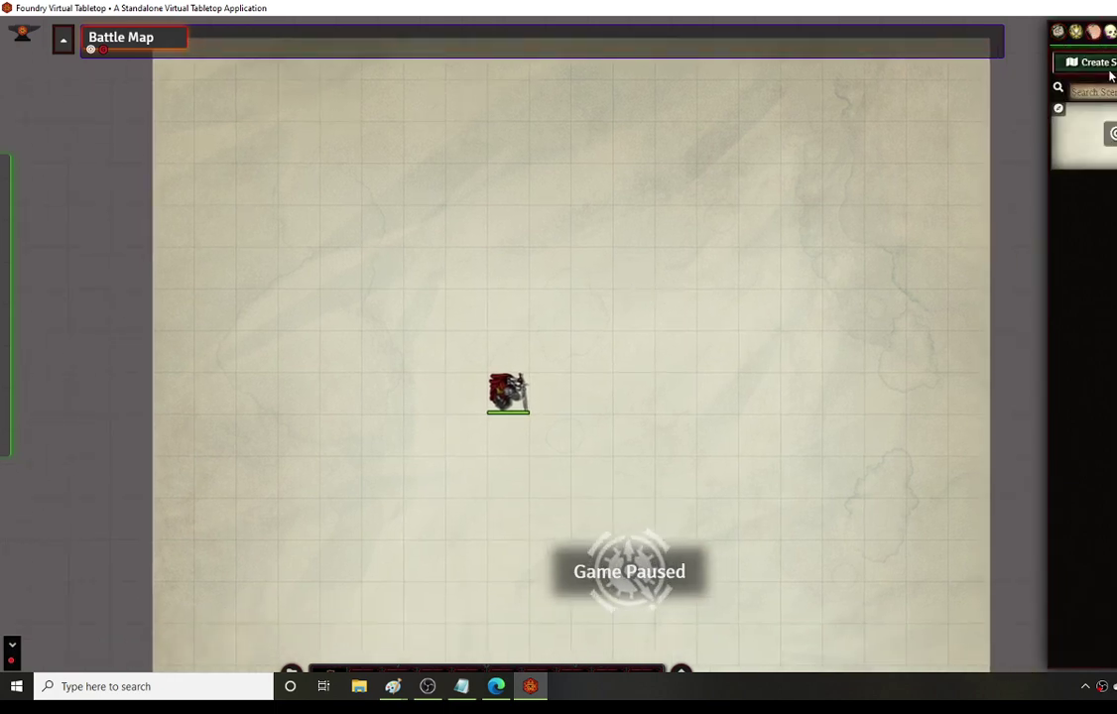
Step: Create a scene named dfhgdsftgh with its default configuration and activate it
click(1112, 66)
text(dfhgdsftgh)
click(935, 106)
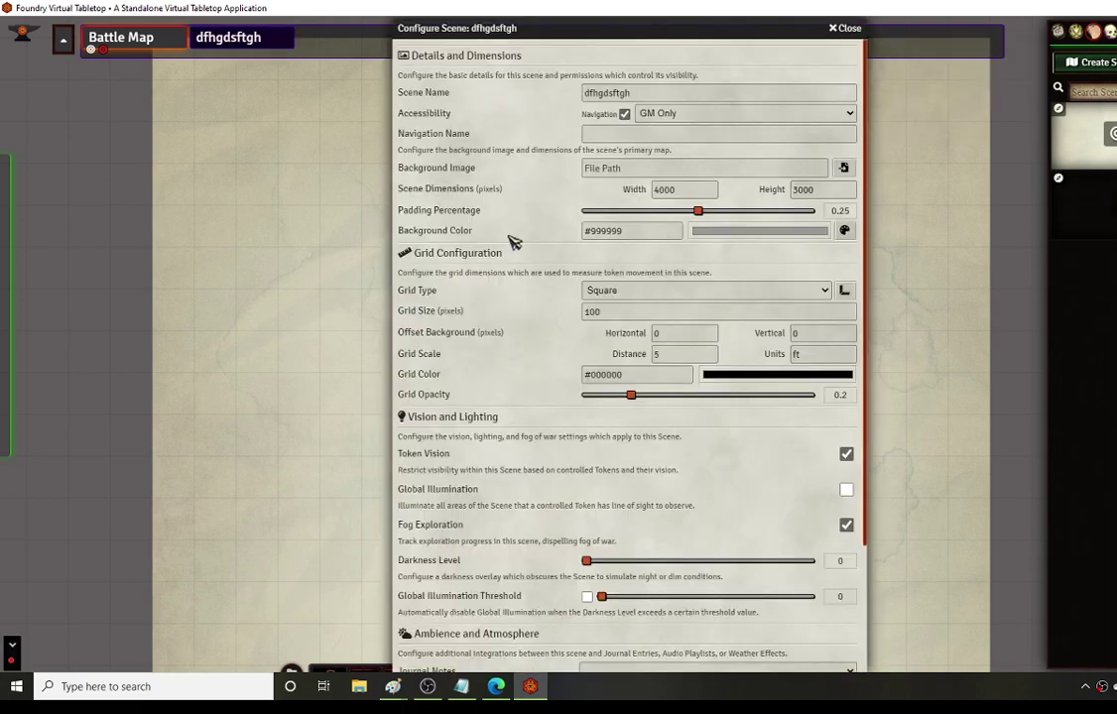
scroll(442, 278, down, 3)
click(620, 650)
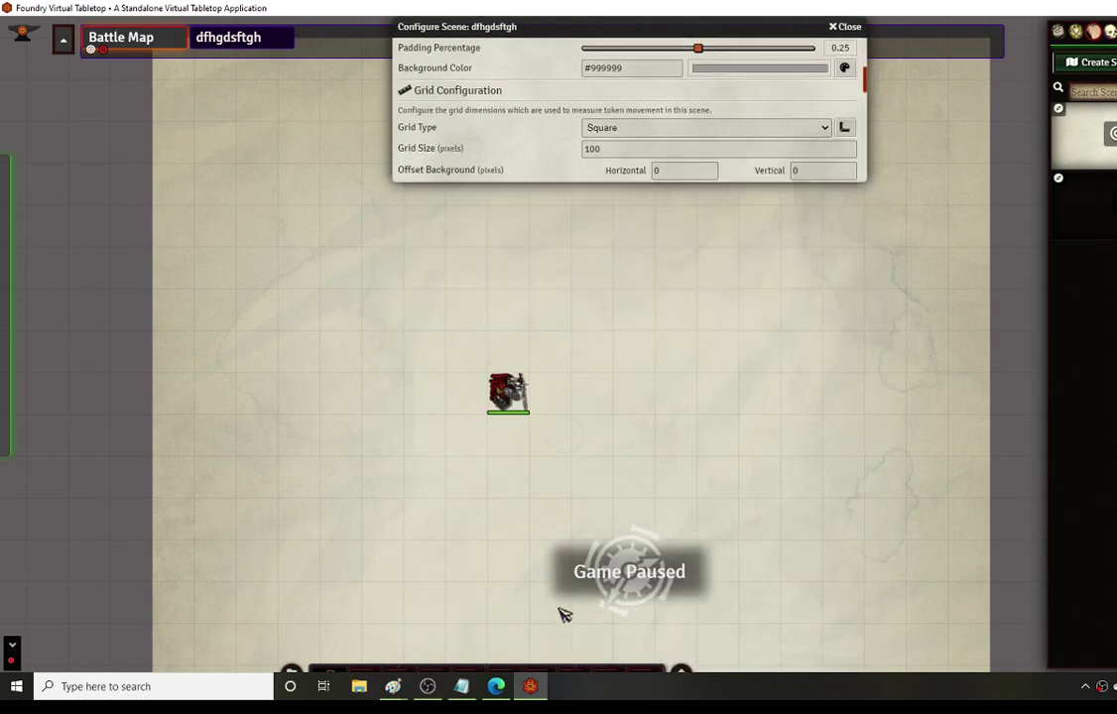
right_click(1086, 208)
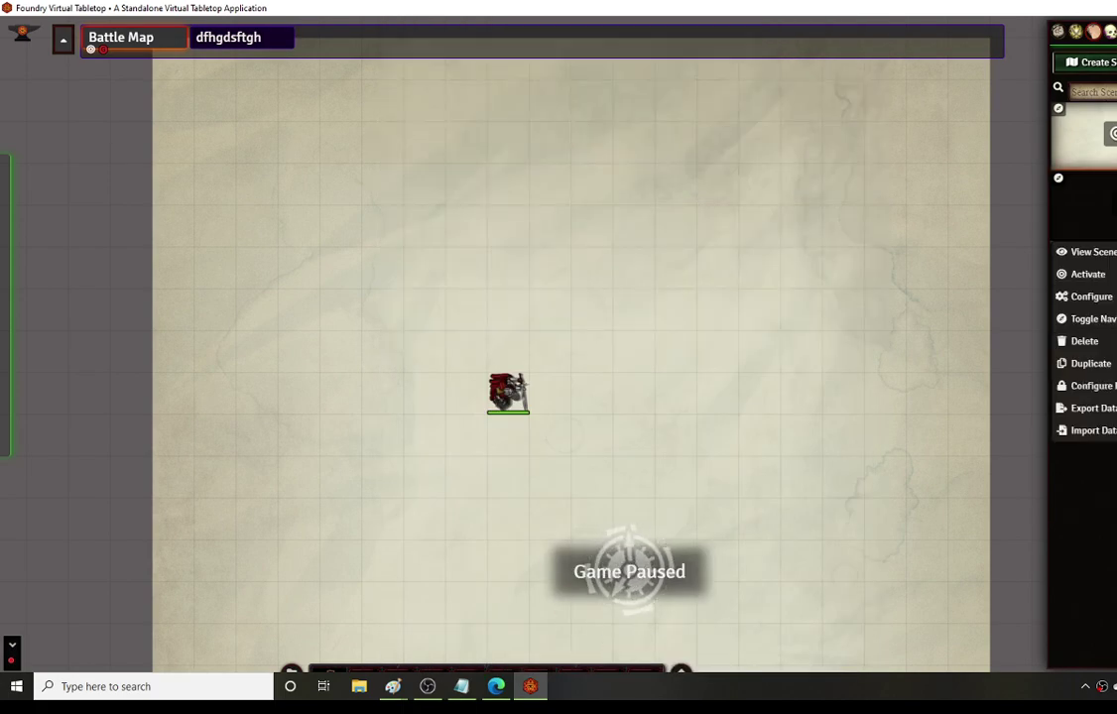
click(1091, 276)
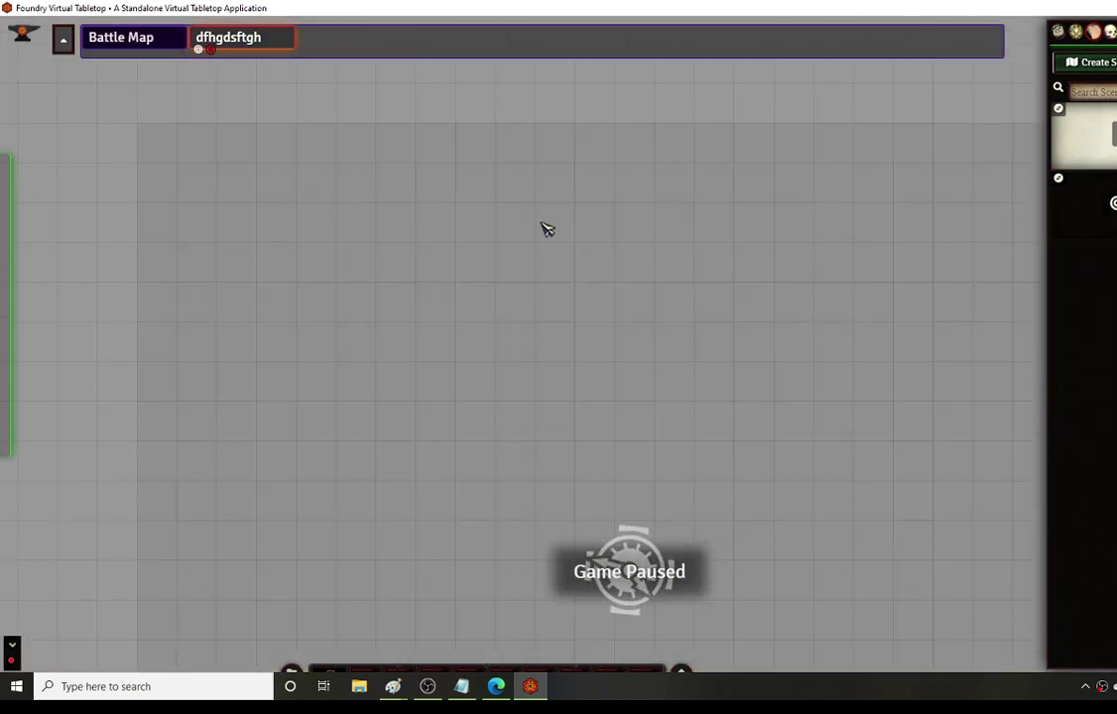
Step: Permanently delete the dfhgdsftgh scene from the scenes directory
right_click(1086, 210)
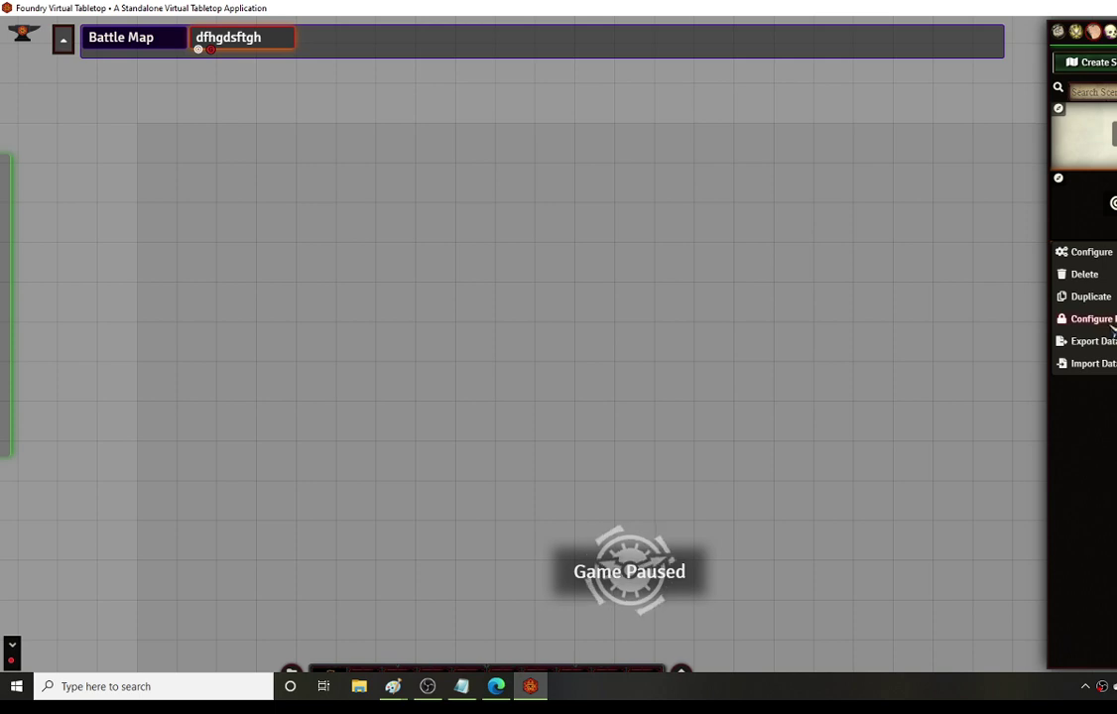
click(1085, 275)
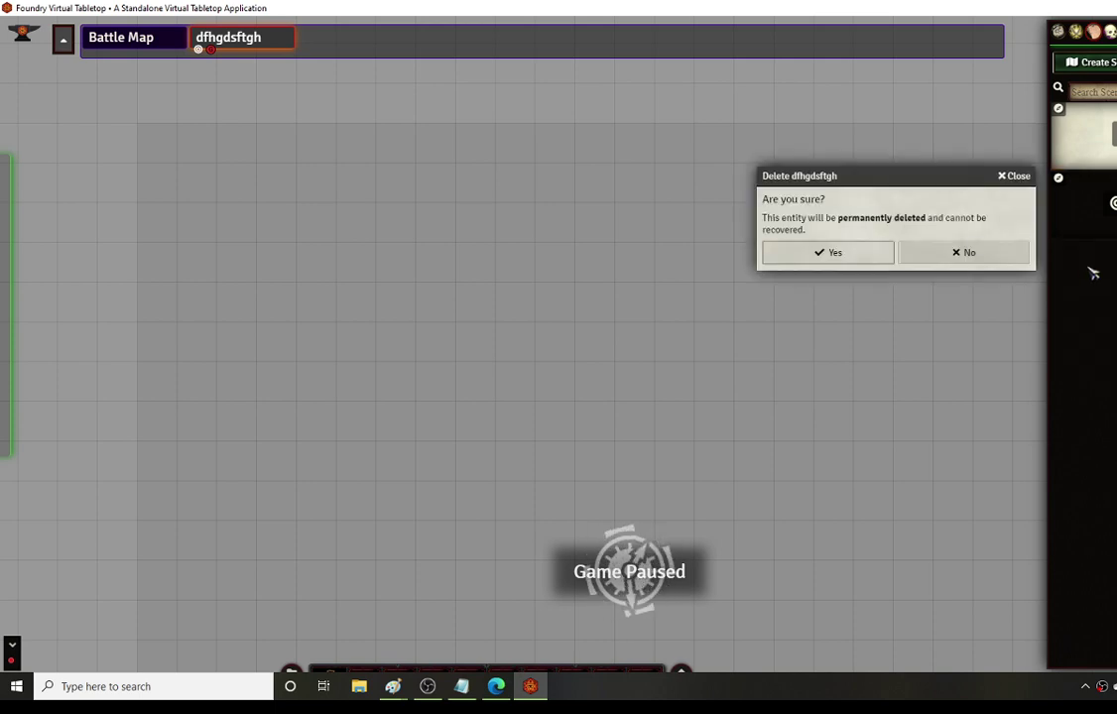
click(841, 254)
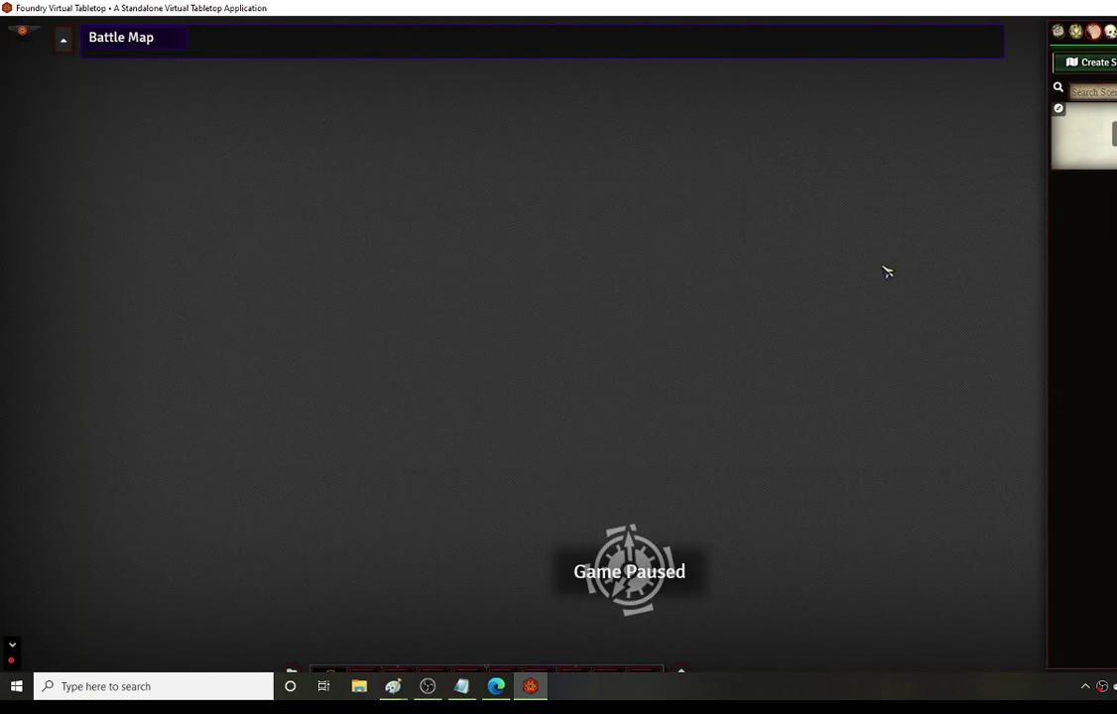
Step: Look at the actors directory and the module management window, and close that window
click(1111, 32)
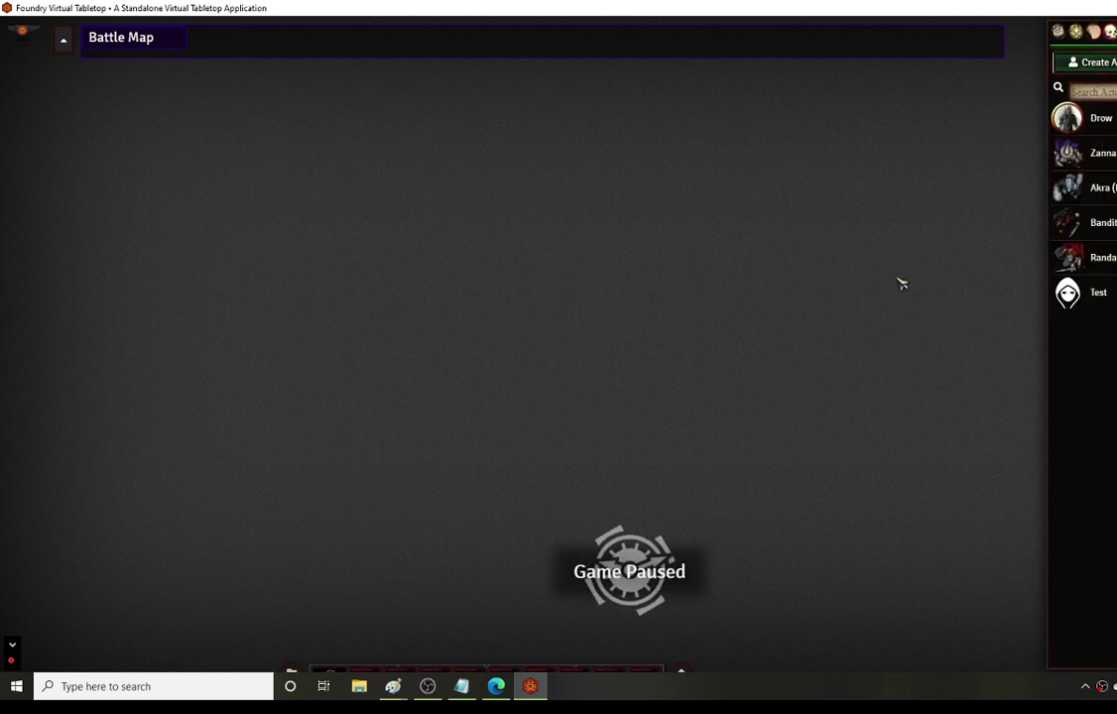
click(1115, 31)
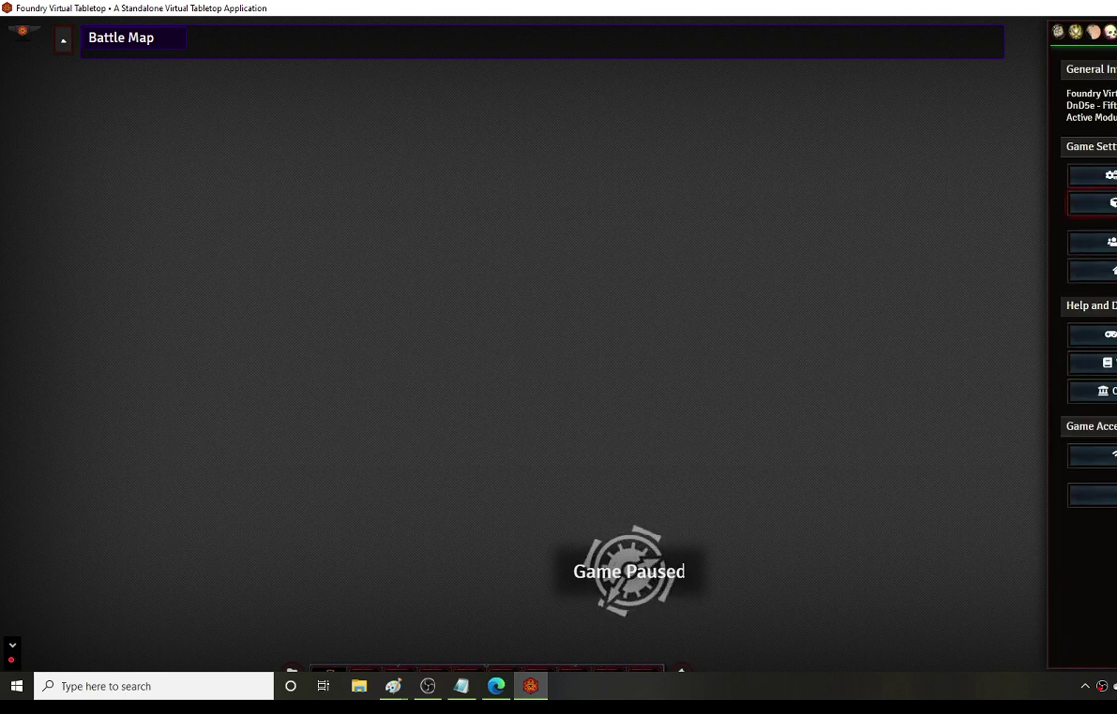
click(1109, 202)
click(849, 29)
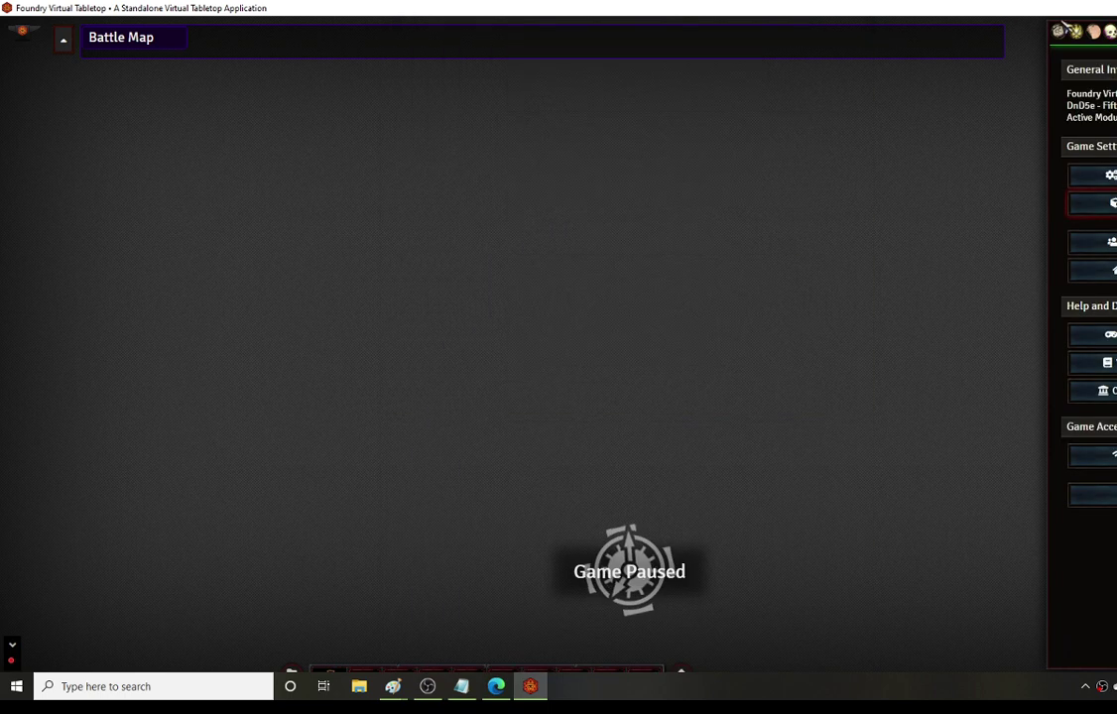